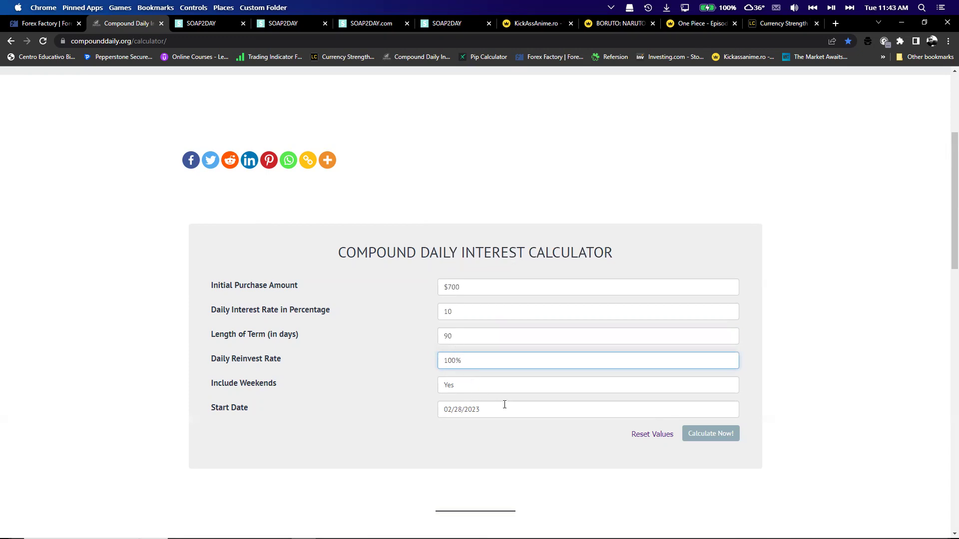
Exclude weekends from the compound interest projection, recalculate it, and highlight the total net profit in the summary.
click(497, 395)
click(637, 407)
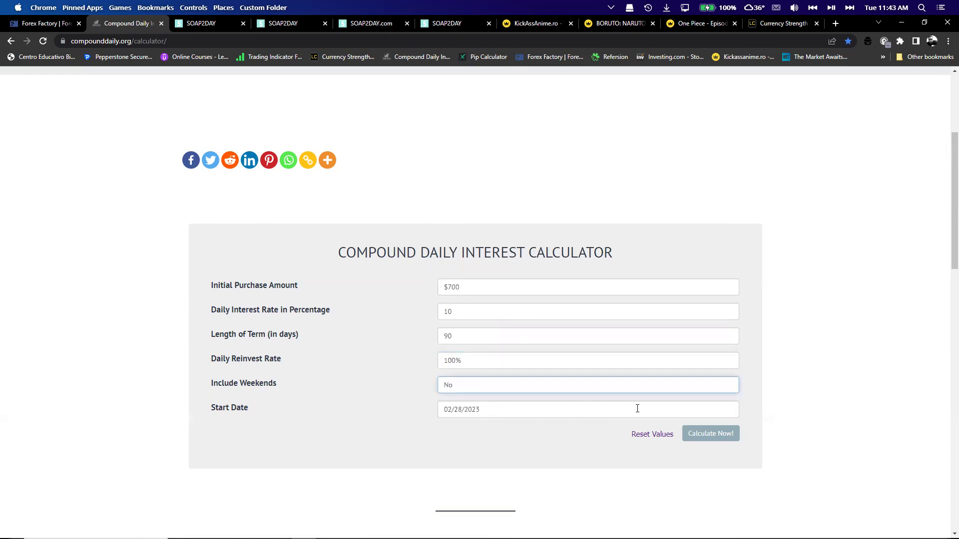
click(706, 433)
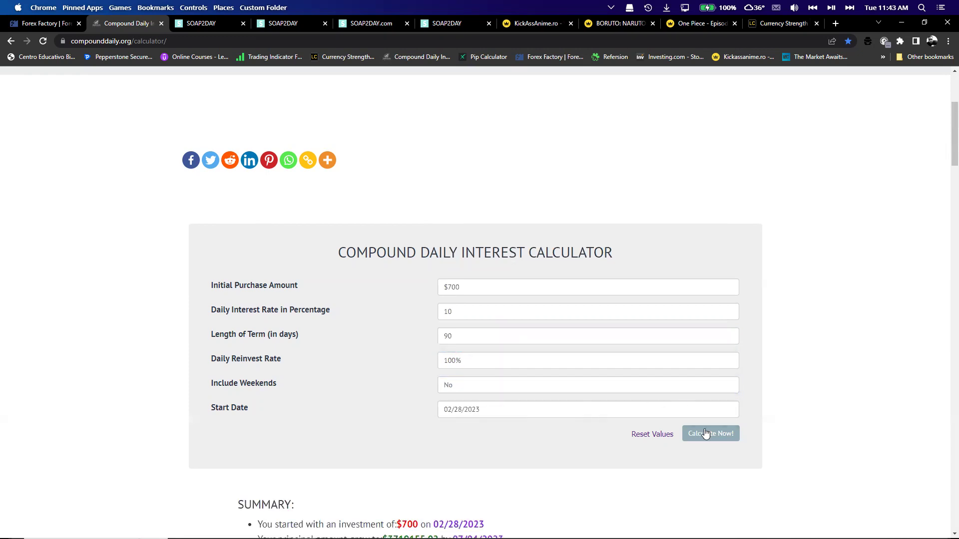
scroll(705, 438, down, 4)
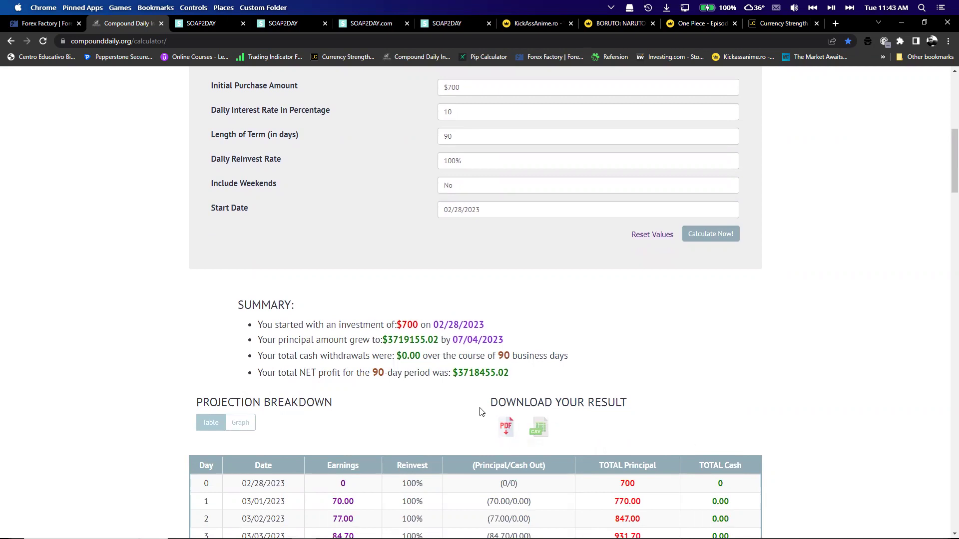
drag(455, 374, 517, 369)
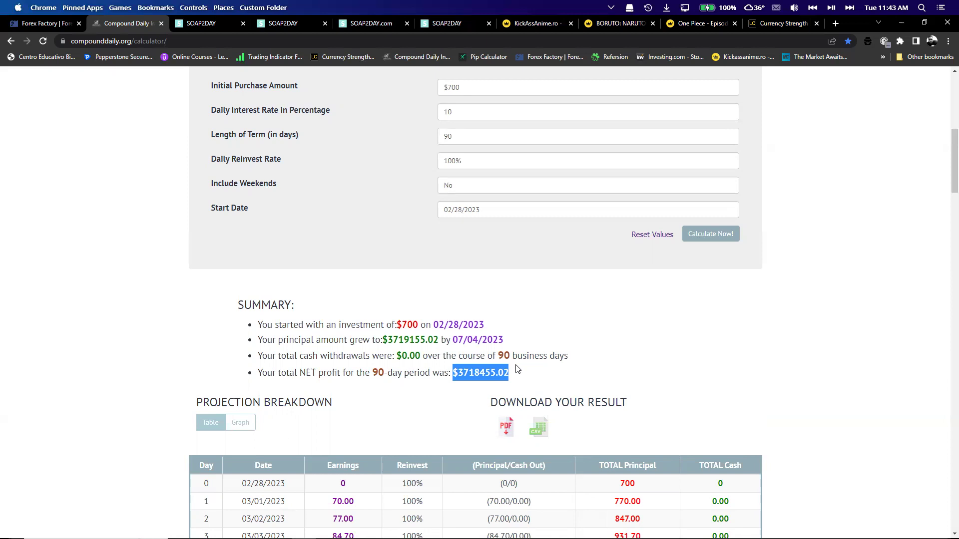
scroll(500, 367, down, 7)
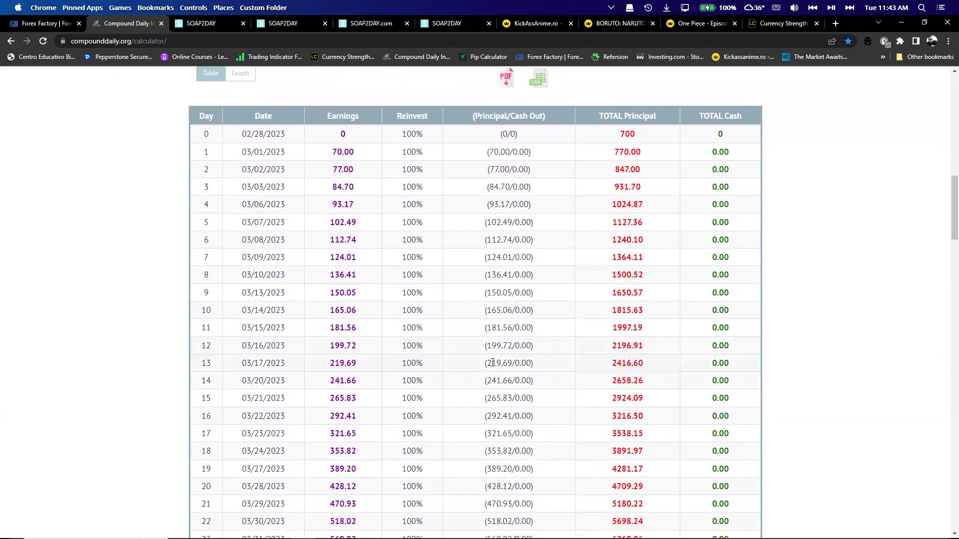
scroll(492, 363, down, 1)
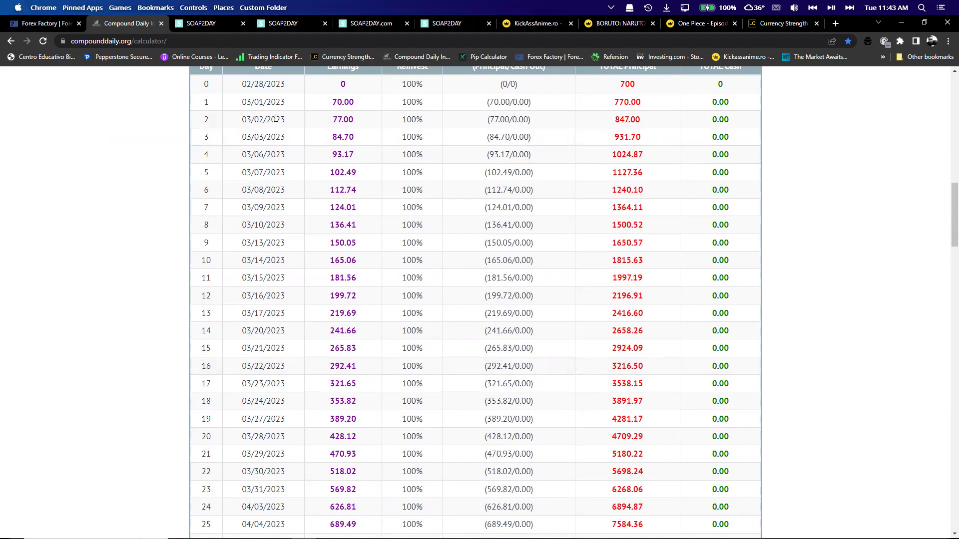
Set the daily interest rate to 5 percent and recalculate the projection.
scroll(390, 474, up, 1)
scroll(390, 475, up, 8)
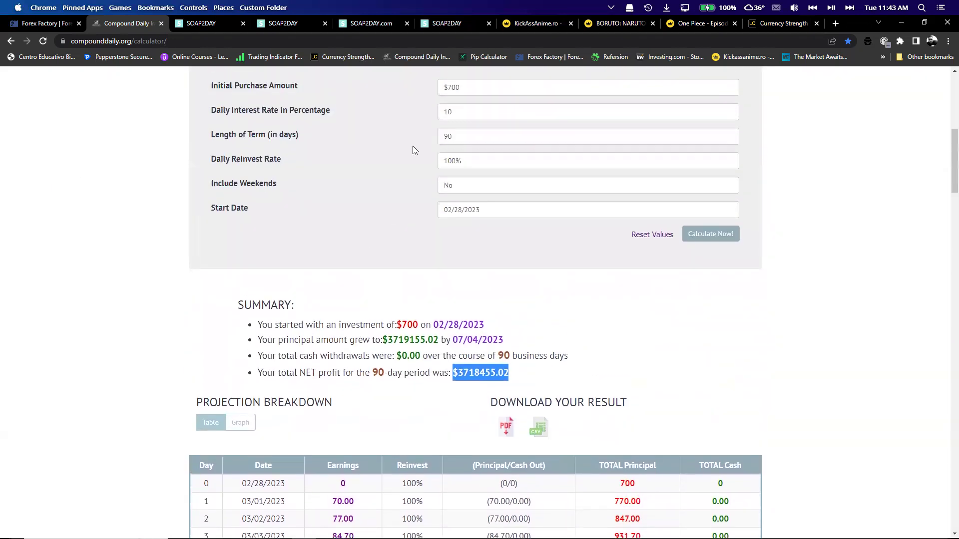
drag(485, 115, 418, 110)
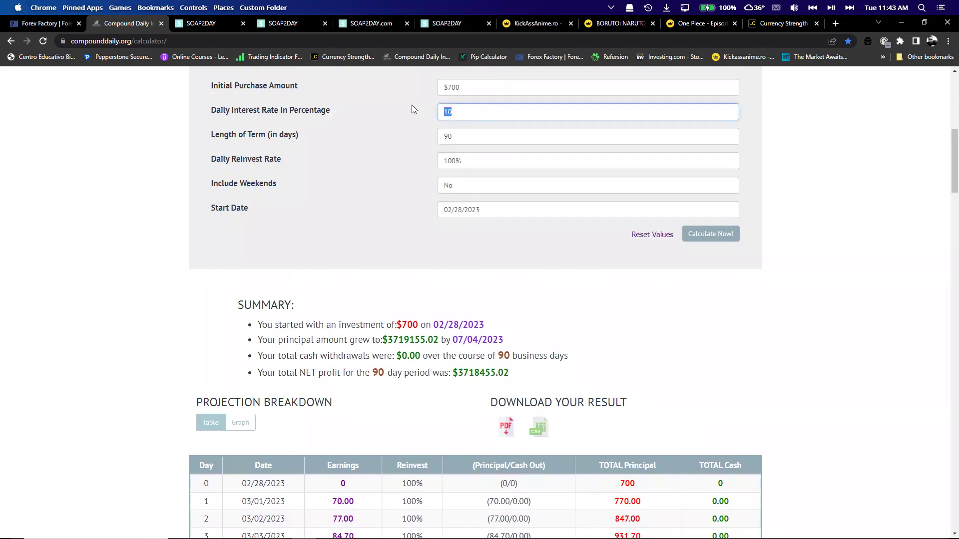
text(5)
click(716, 233)
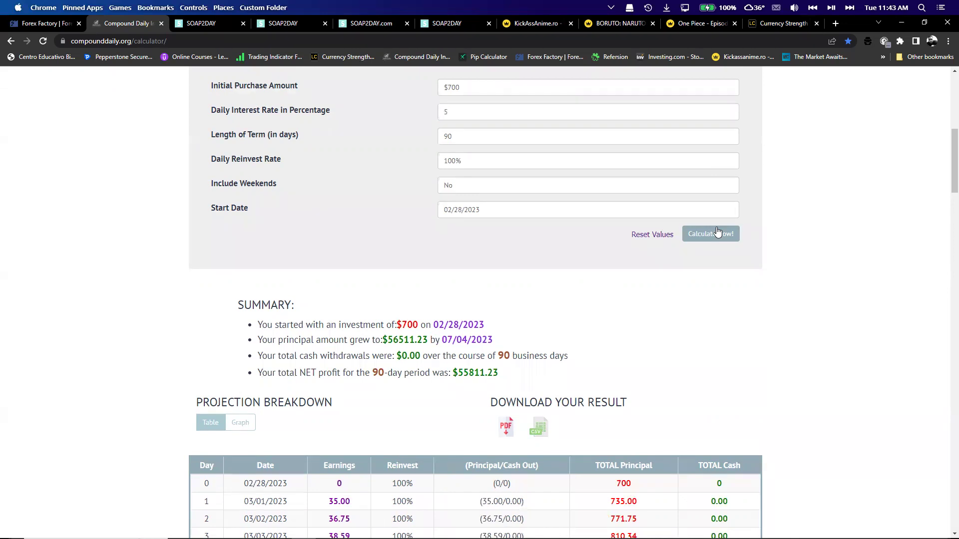
Examine the projection table for the 5 percent rate and highlight the day 1 earnings.
scroll(726, 253, down, 3)
scroll(727, 255, down, 2)
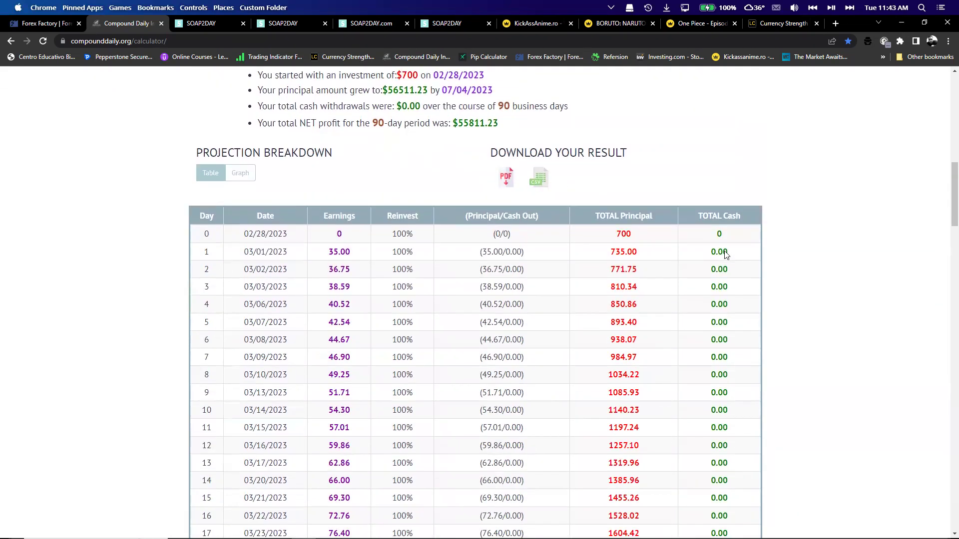
scroll(379, 295, up, 7)
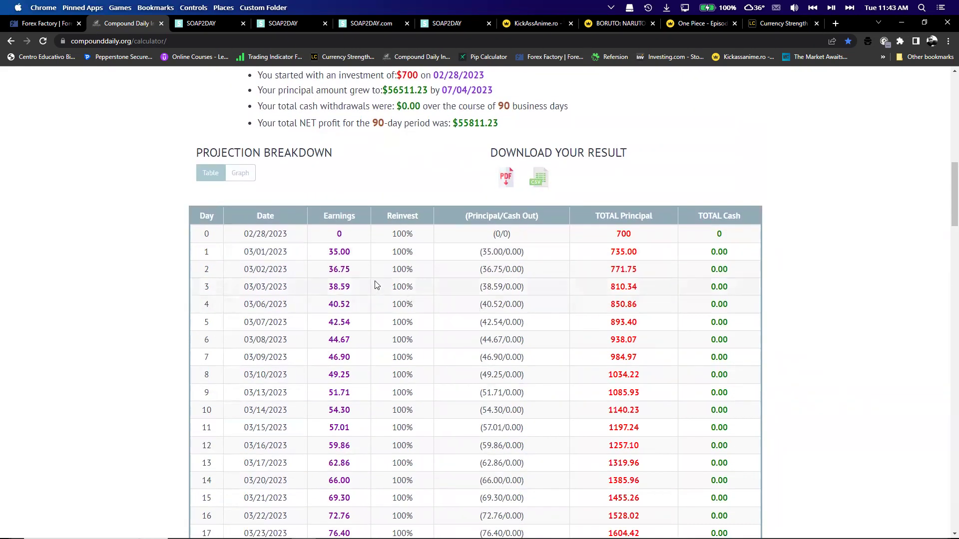
scroll(376, 276, down, 3)
scroll(376, 276, down, 4)
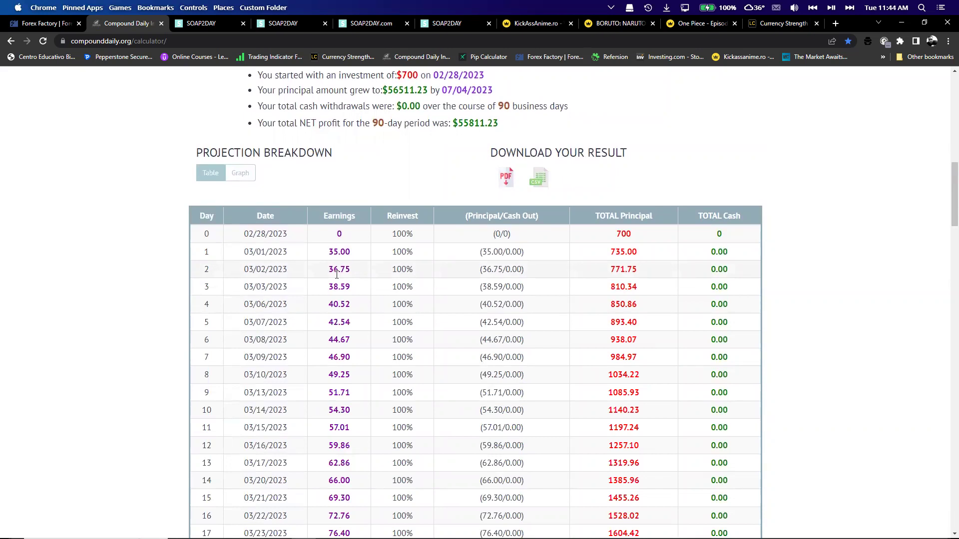
drag(325, 252, 351, 254)
Set the daily interest rate to 2 percent and recalculate the projection.
scroll(405, 186, up, 5)
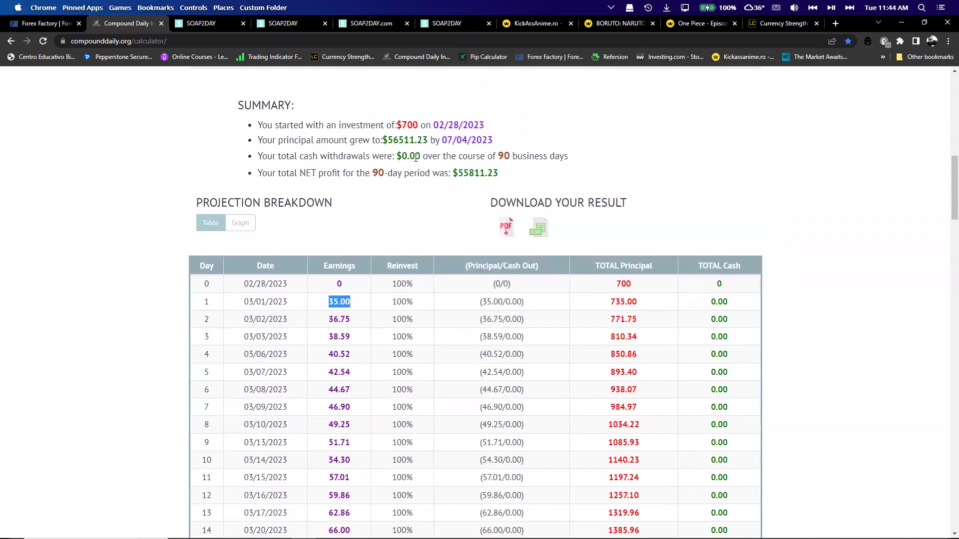
double_click(452, 114)
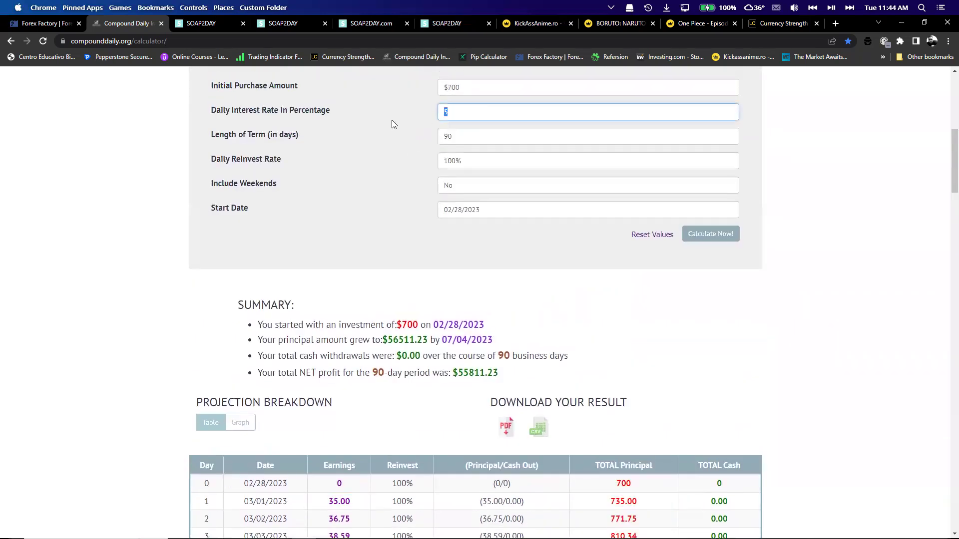
text(2)
click(720, 244)
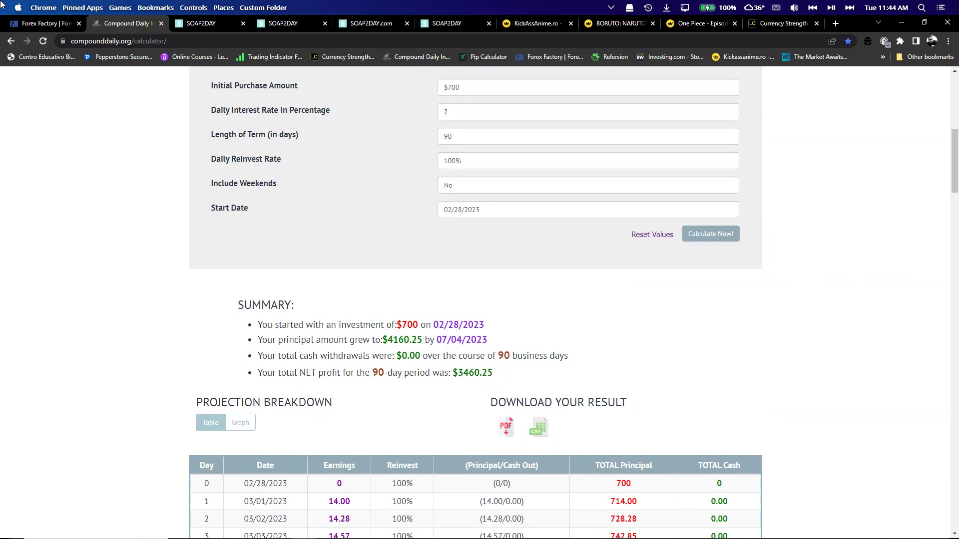
Set the daily interest rate to 3 percent and recalculate the projection.
click(467, 109)
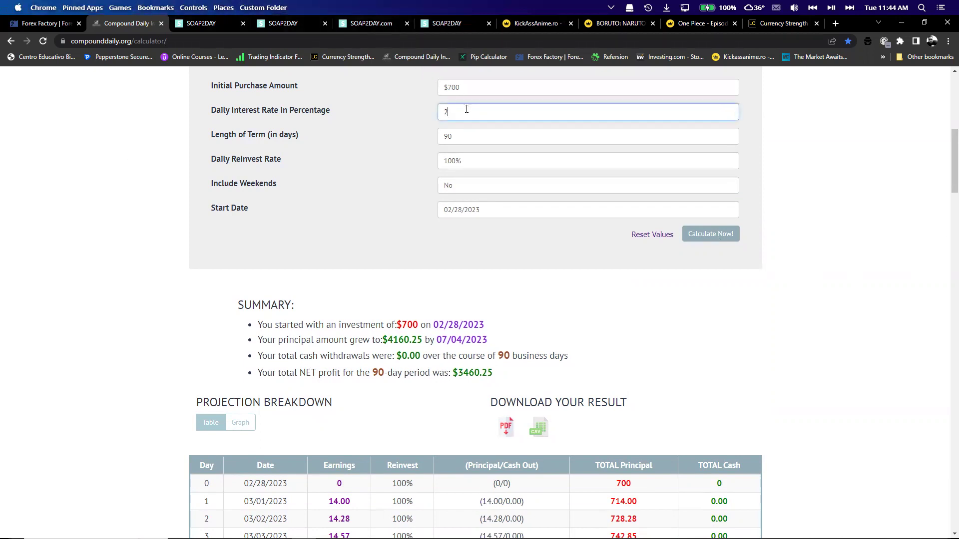
key(BackSpace)
text(3)
click(694, 239)
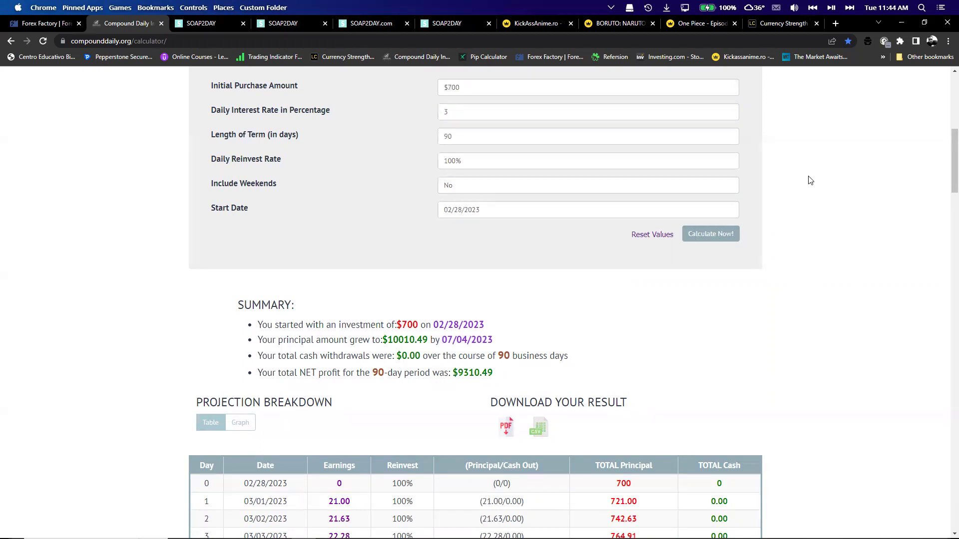
Examine the summary and daily earnings breakdown for the 3 percent rate, highlighting the day 1 earnings.
scroll(607, 286, down, 1)
scroll(349, 270, down, 8)
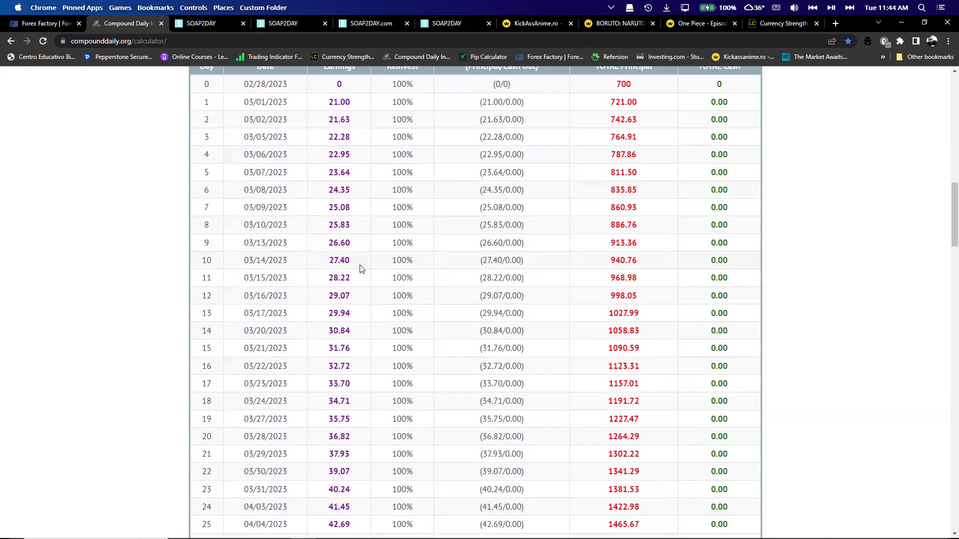
scroll(349, 245, up, 10)
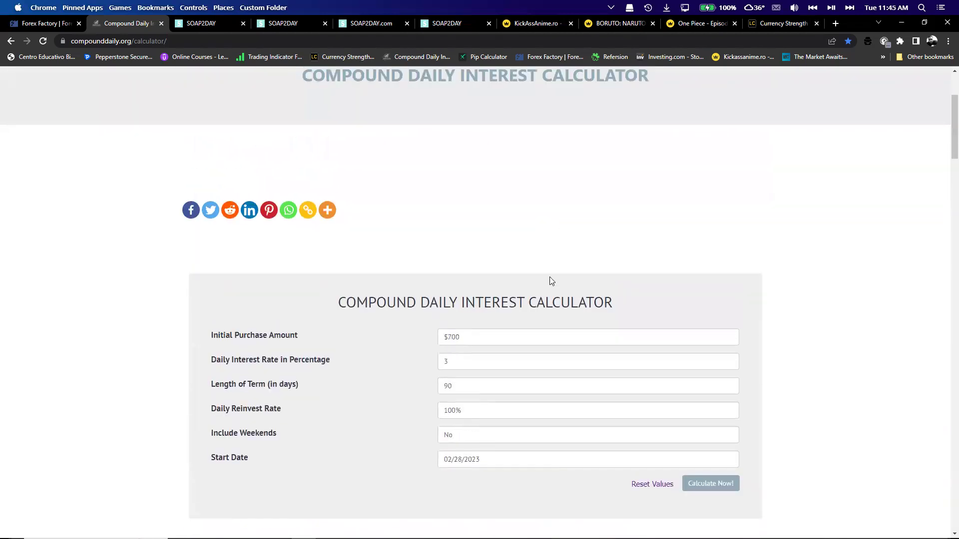
scroll(551, 281, down, 6)
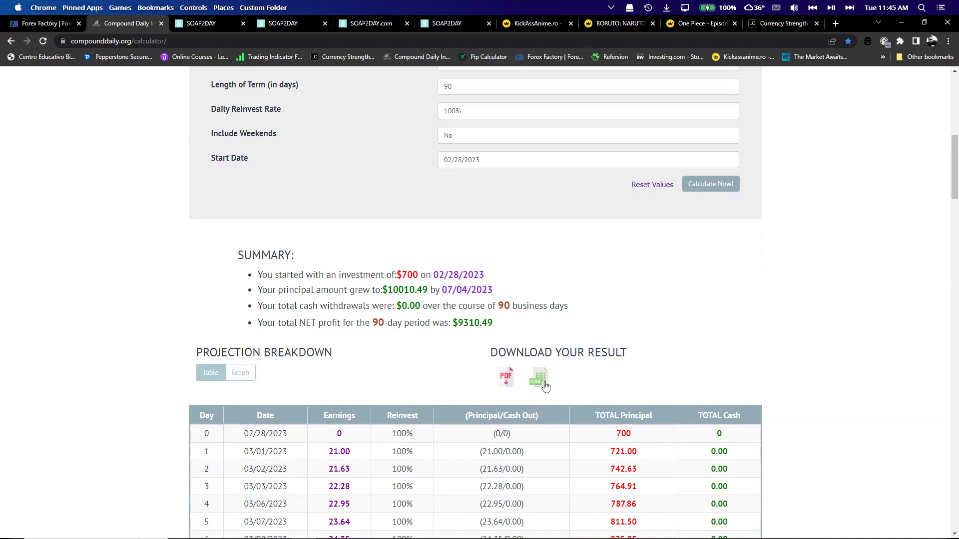
scroll(520, 382, down, 1)
scroll(498, 385, down, 5)
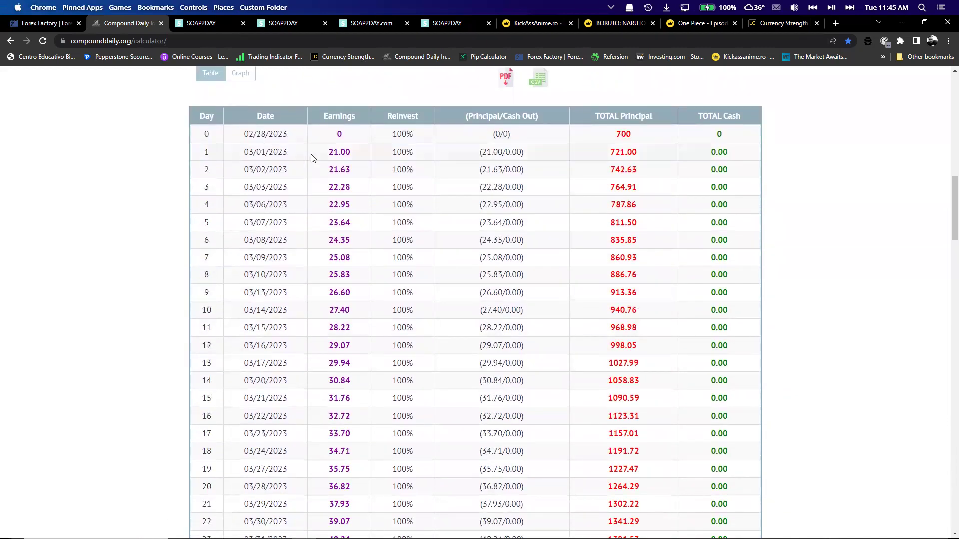
drag(310, 157, 359, 163)
click(145, 322)
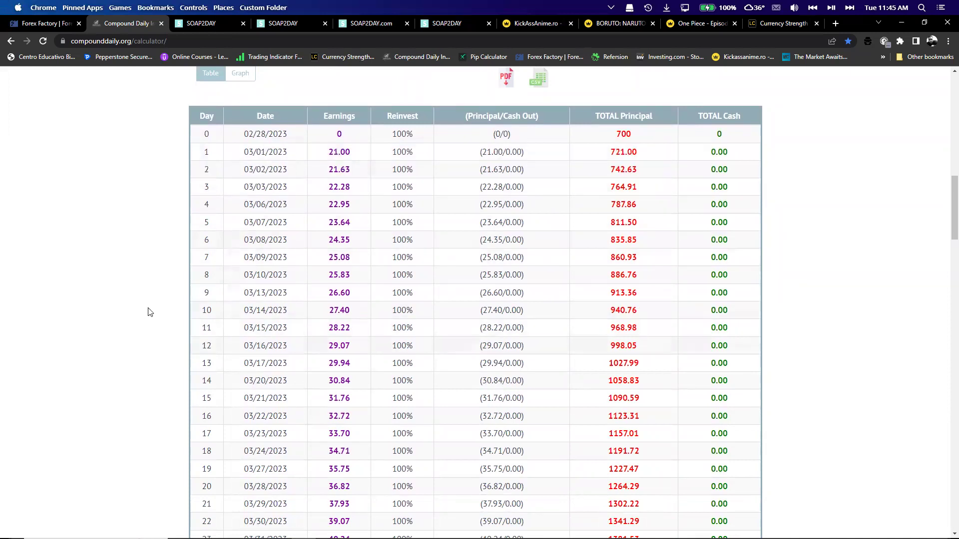
Open the bookmarked Pip Calculator in a new tab and set its instrument to GBPJPY.
click(833, 30)
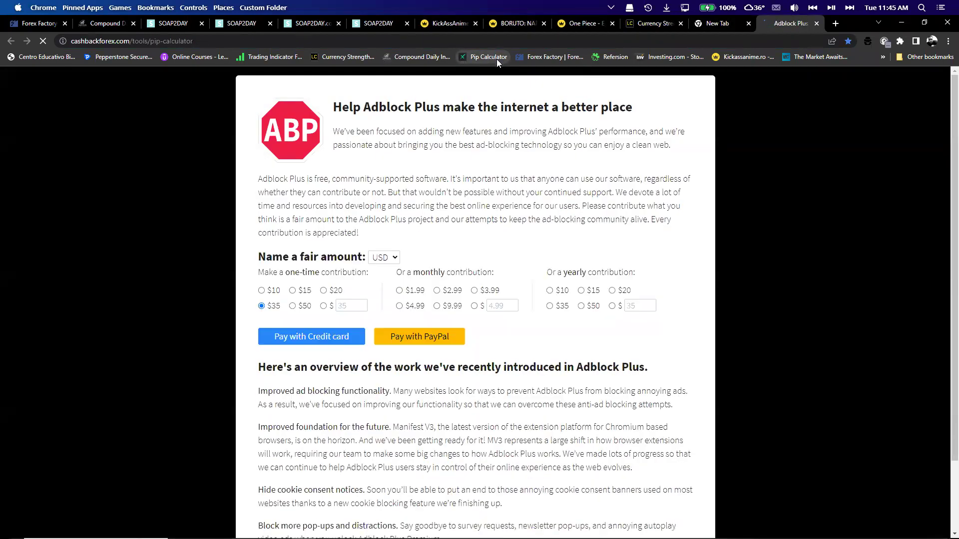
click(497, 58)
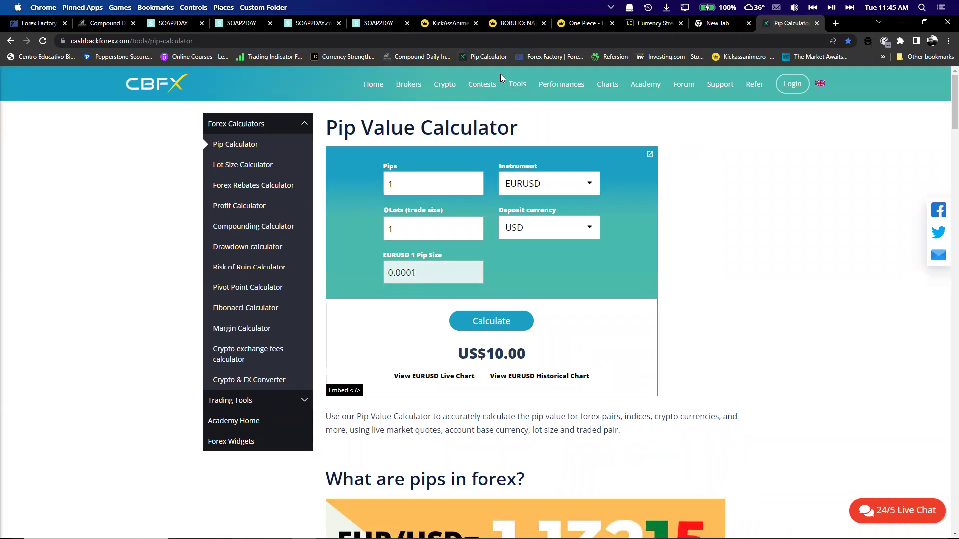
click(544, 185)
text(gbp)
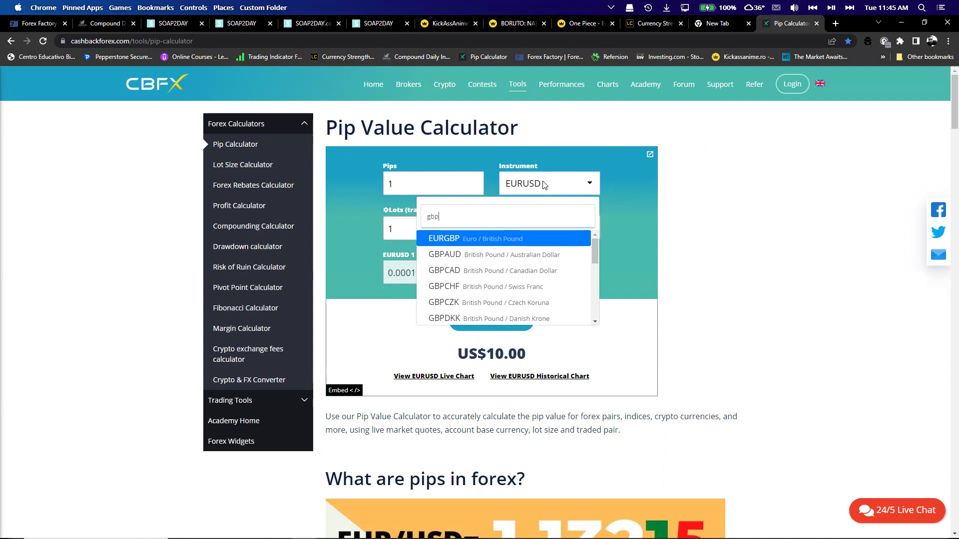
text(jpy)
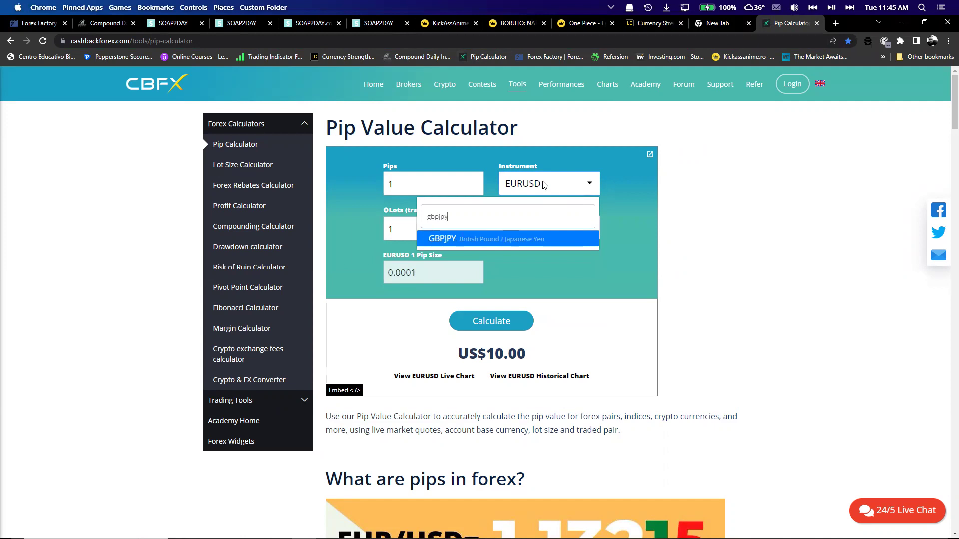
key(Return)
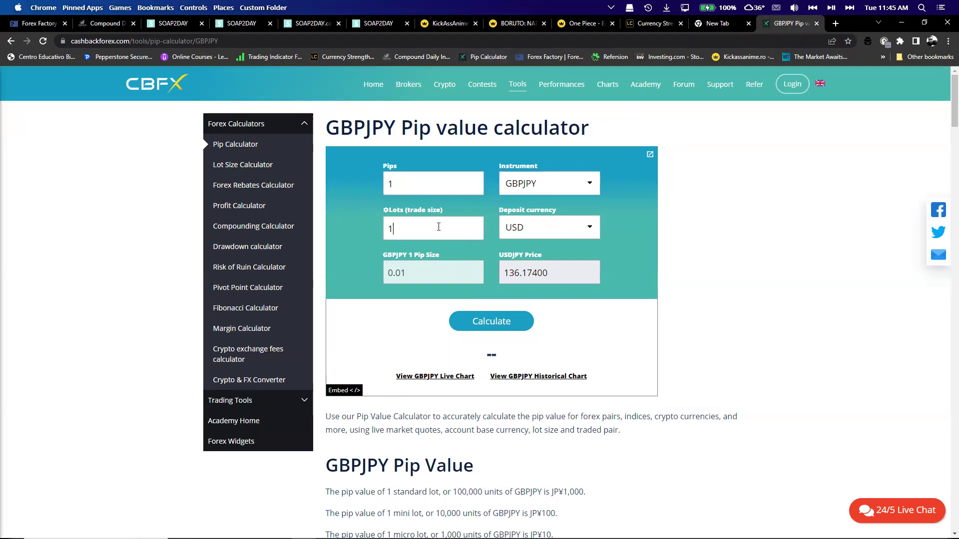
Set the pips to 50 and calculate the GBPJPY pip value for a trade size of 1 lot.
double_click(383, 188)
text(50)
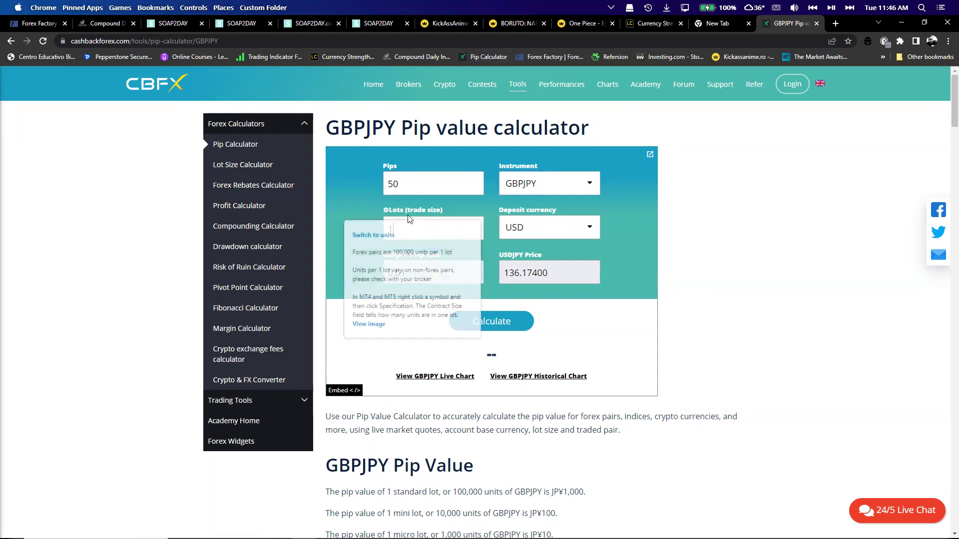
click(492, 326)
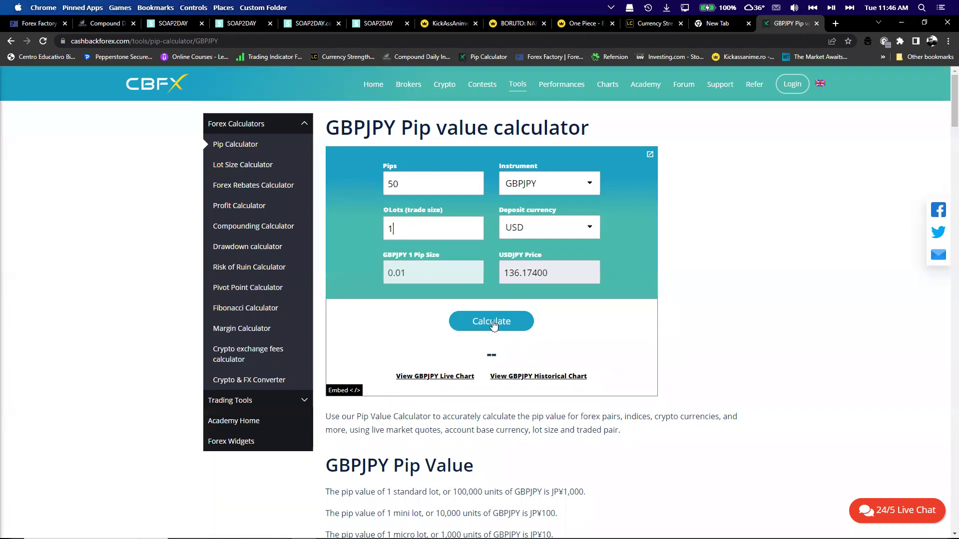
Set the trade size to 0.05 lots and recalculate the GBPJPY value for 50 pips.
key(BackSpace)
text(0)
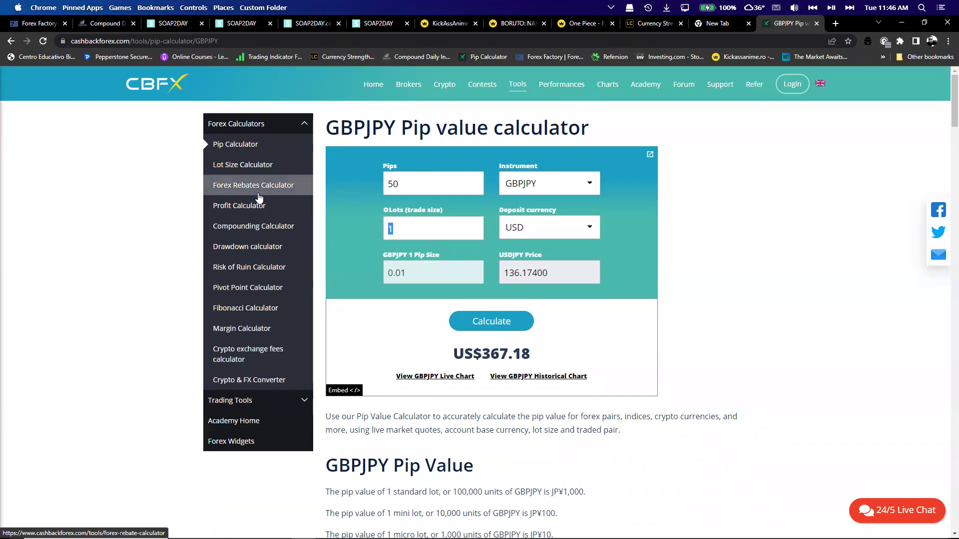
text(.)
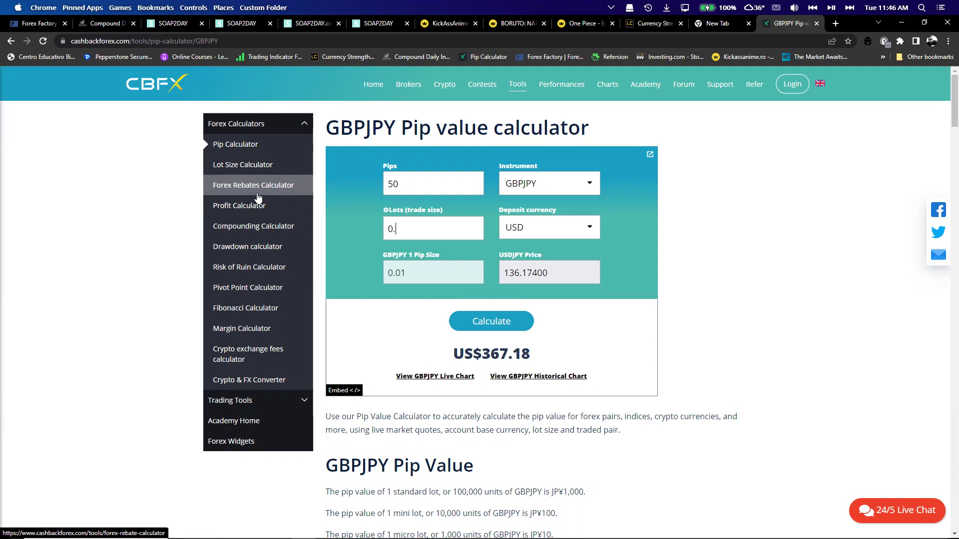
text(085)
key(BackSpace)
key(BackSpace)
key(F12)
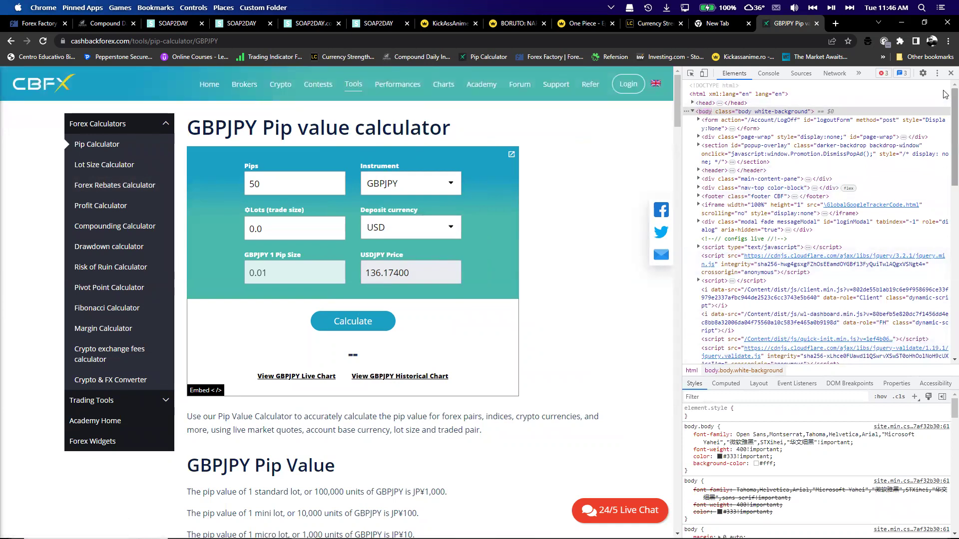
click(950, 74)
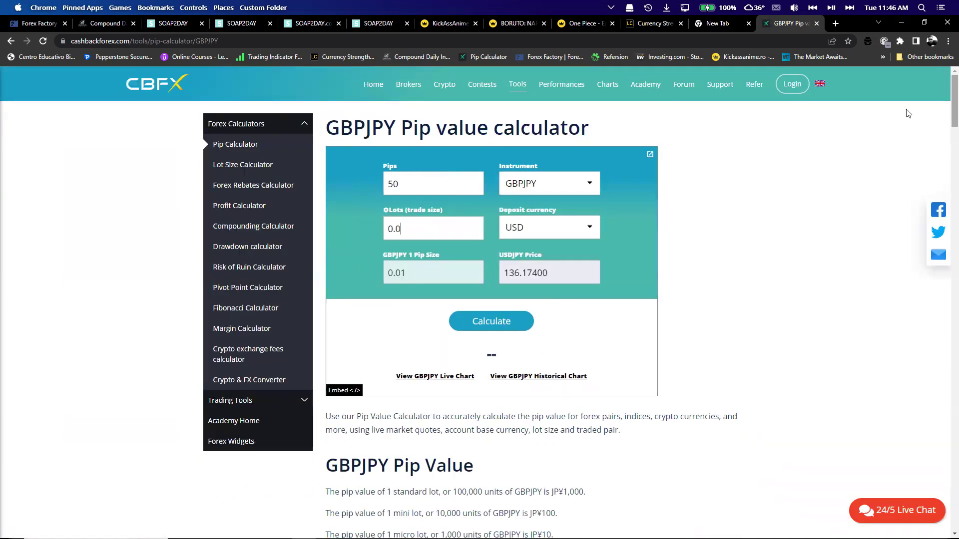
text(5)
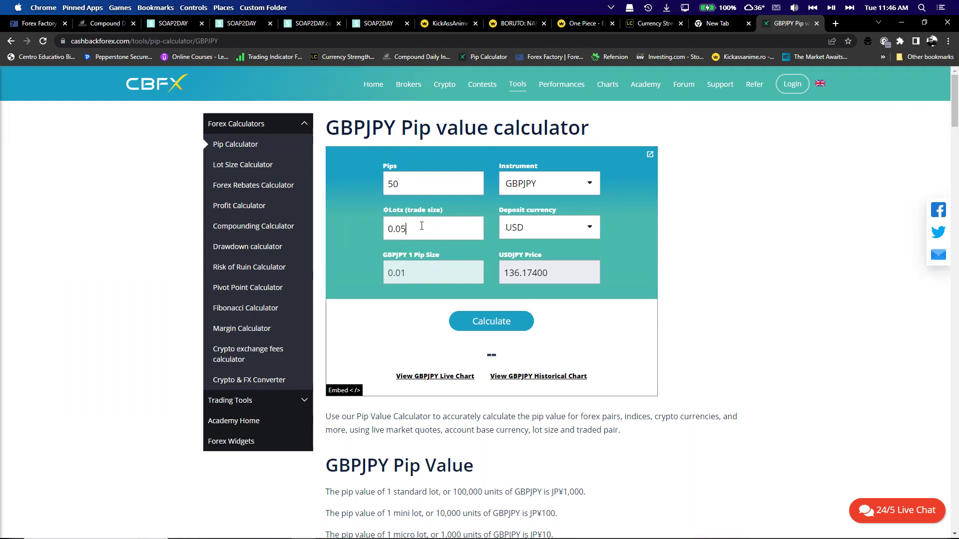
click(480, 321)
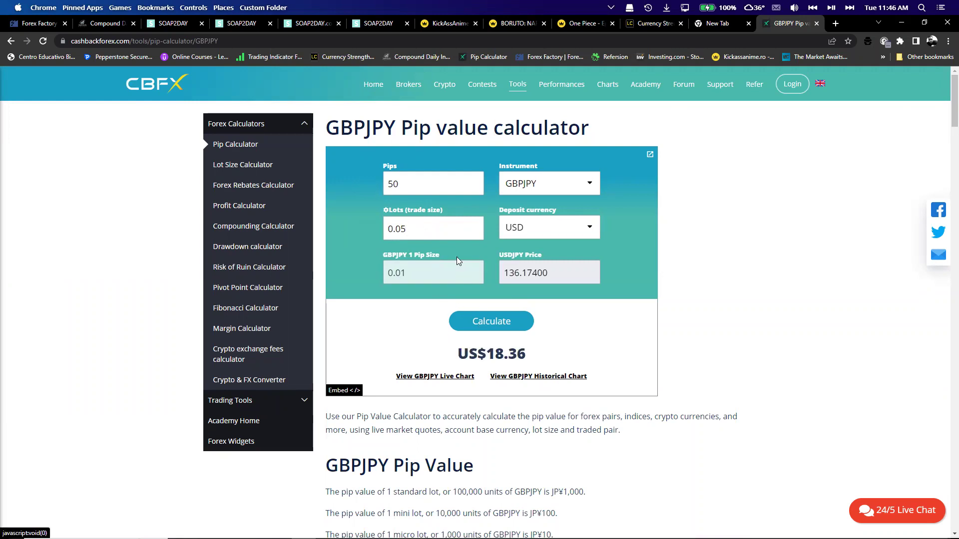
Set the trade size to 0.06 lots and recalculate the GBPJPY value for 50 pips.
click(416, 225)
text(6)
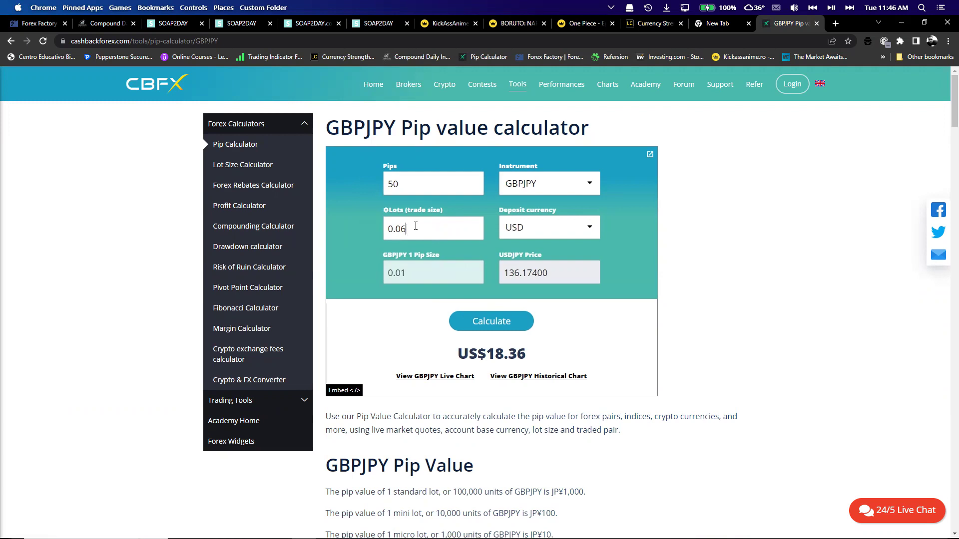
click(529, 329)
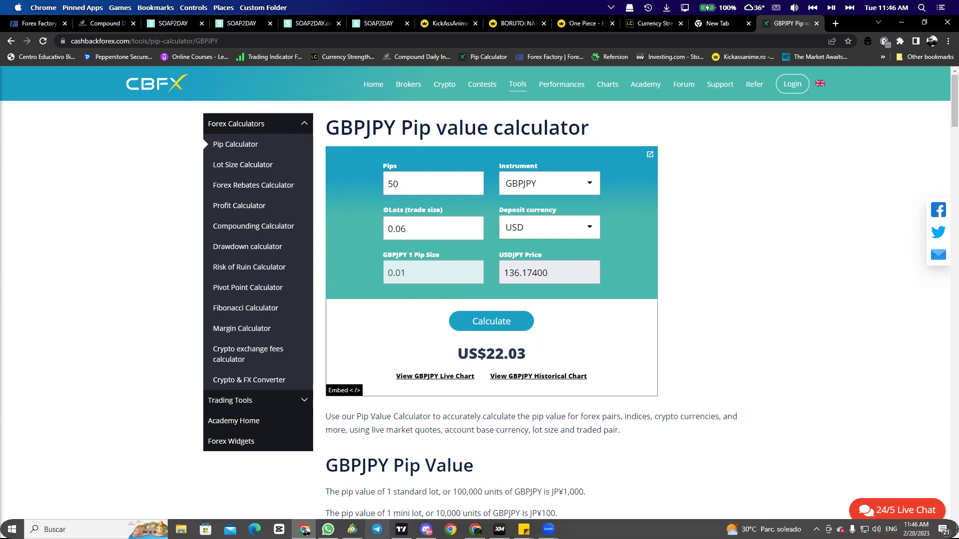
Switch to TradingView, bring the GBPJPY chart back to its latest candles and set the timeframe to 5 minutes.
click(401, 529)
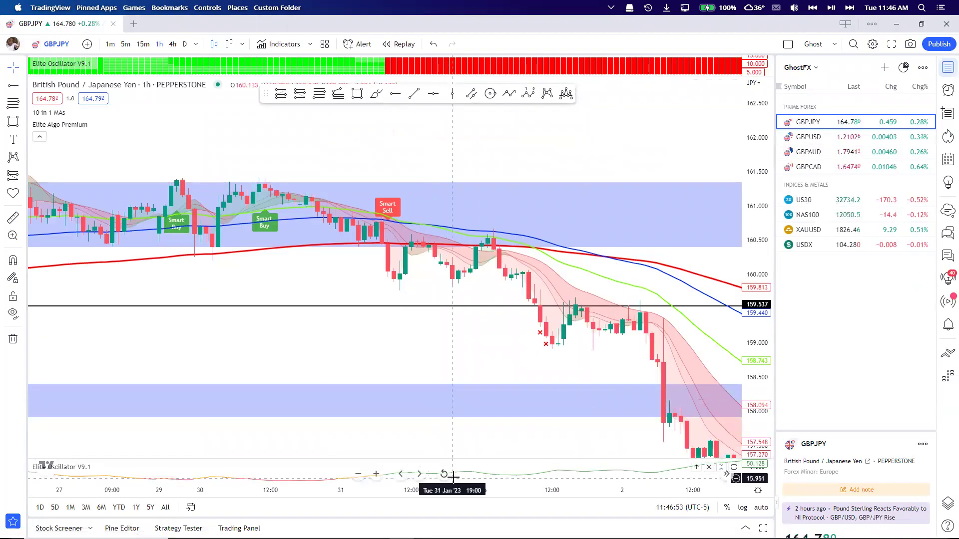
click(445, 475)
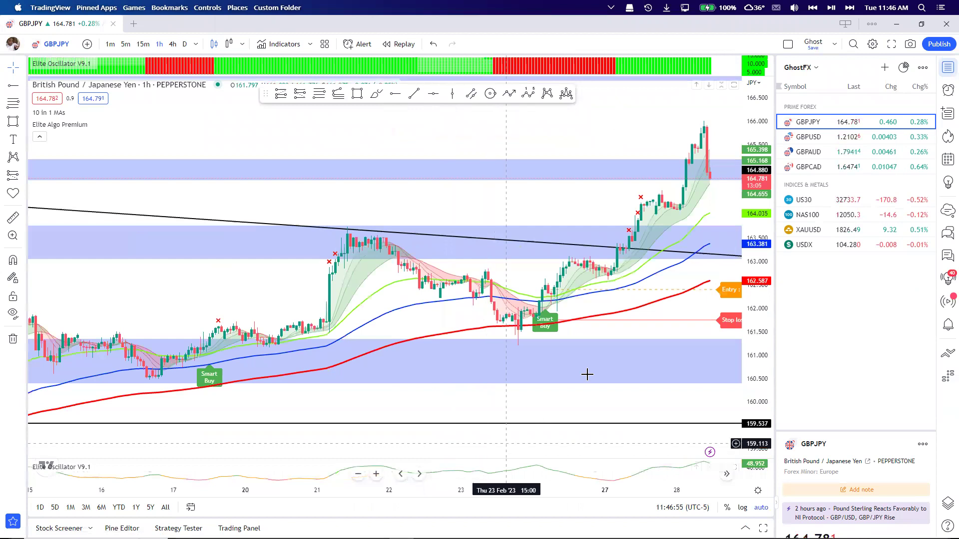
scroll(587, 375, down, 2)
scroll(614, 363, up, 3)
scroll(617, 364, up, 3)
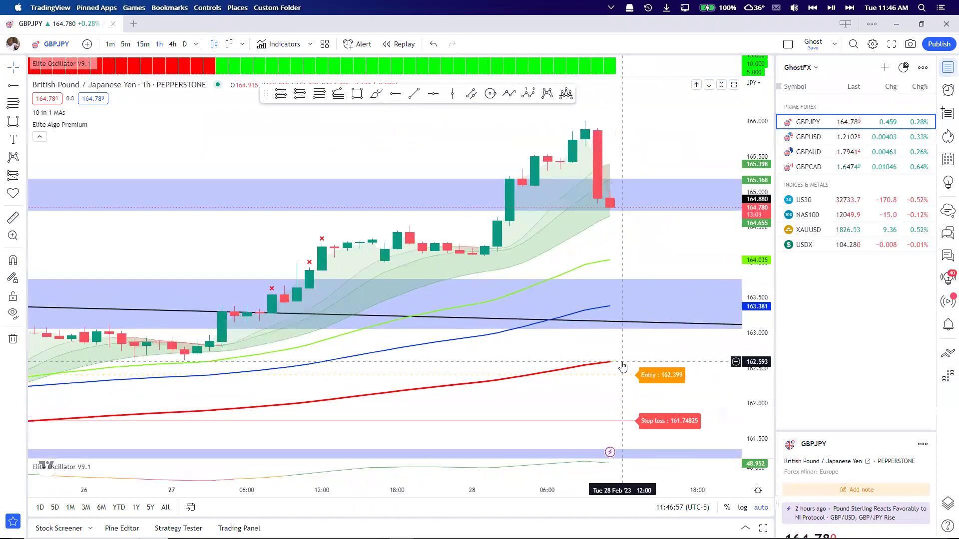
click(126, 44)
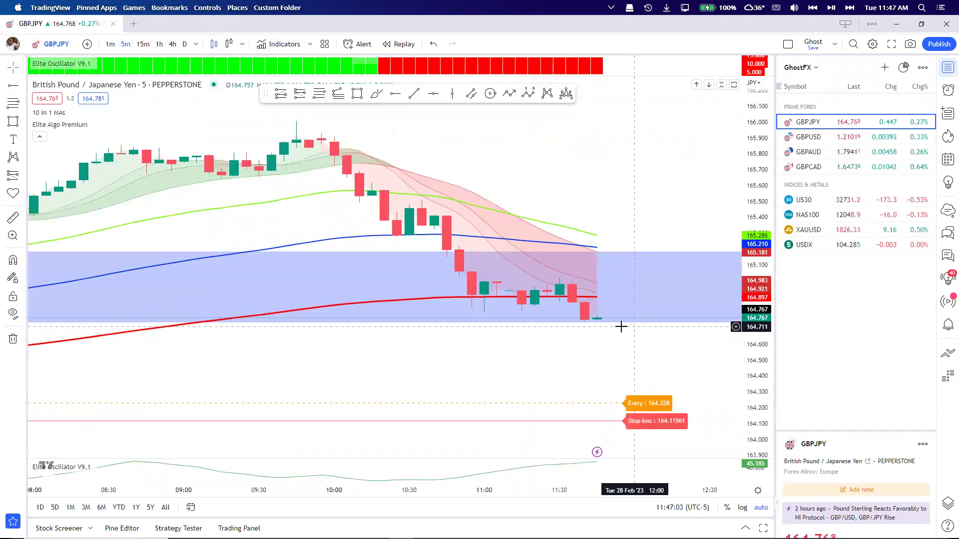
Place a Short Position on the latest GBPJPY candles with its entry at 164.727, just below the blue zone.
scroll(596, 331, down, 1)
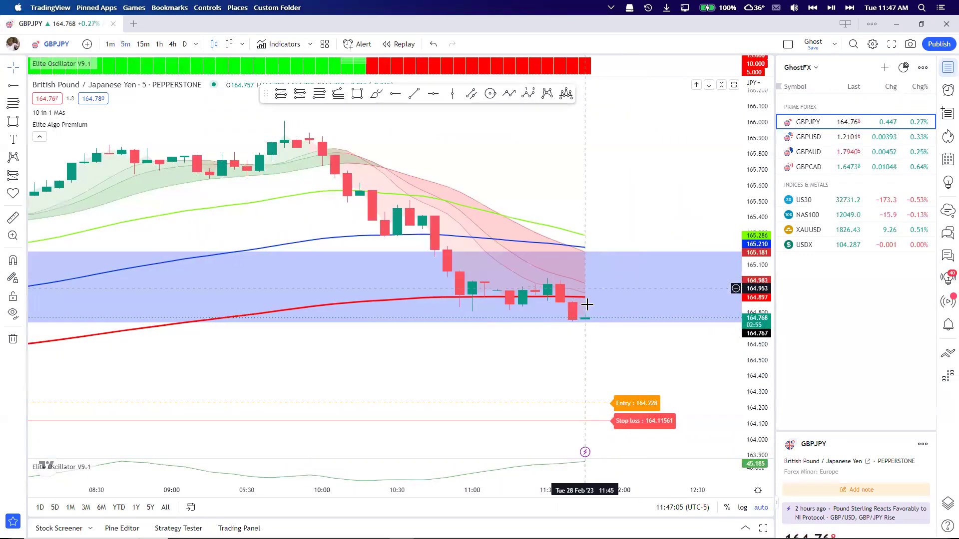
scroll(589, 338, down, 1)
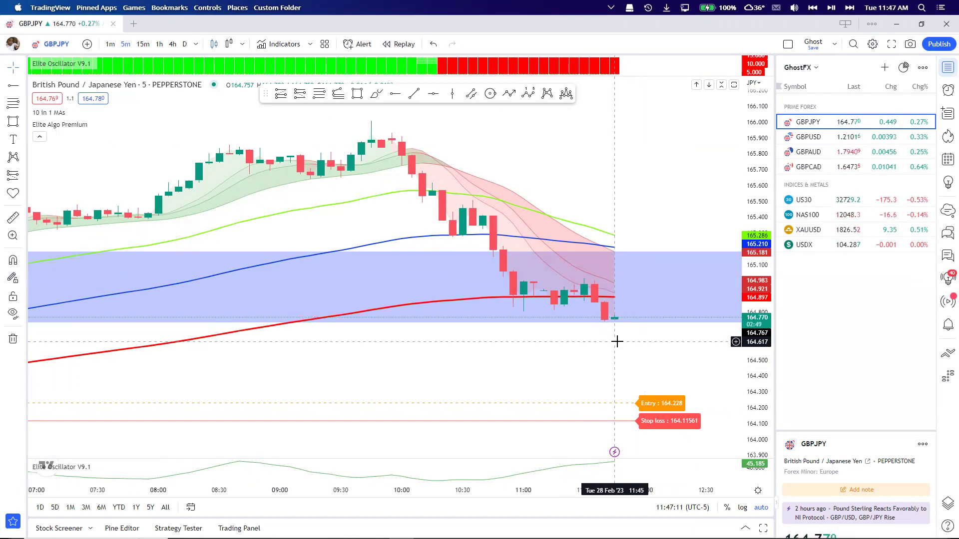
scroll(615, 340, down, 2)
mouse_move(600, 537)
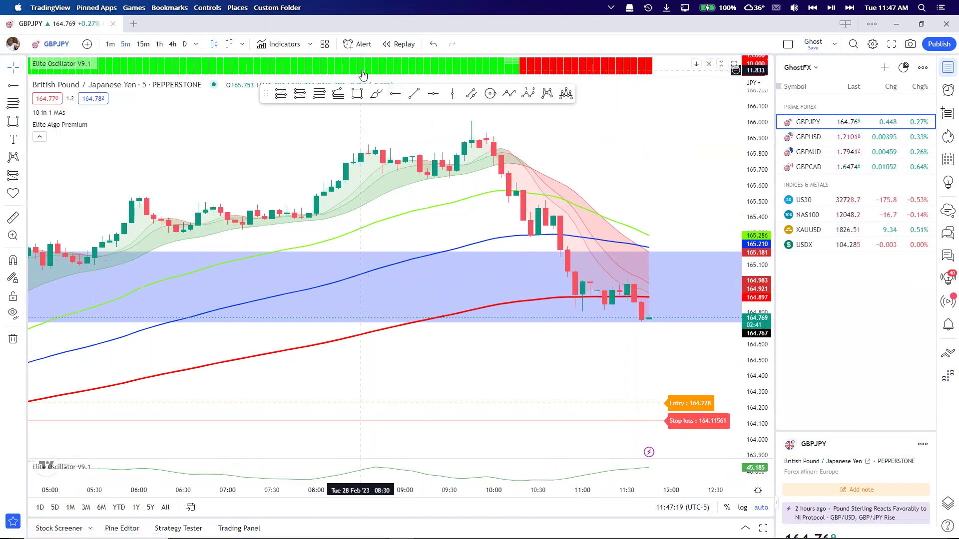
click(299, 95)
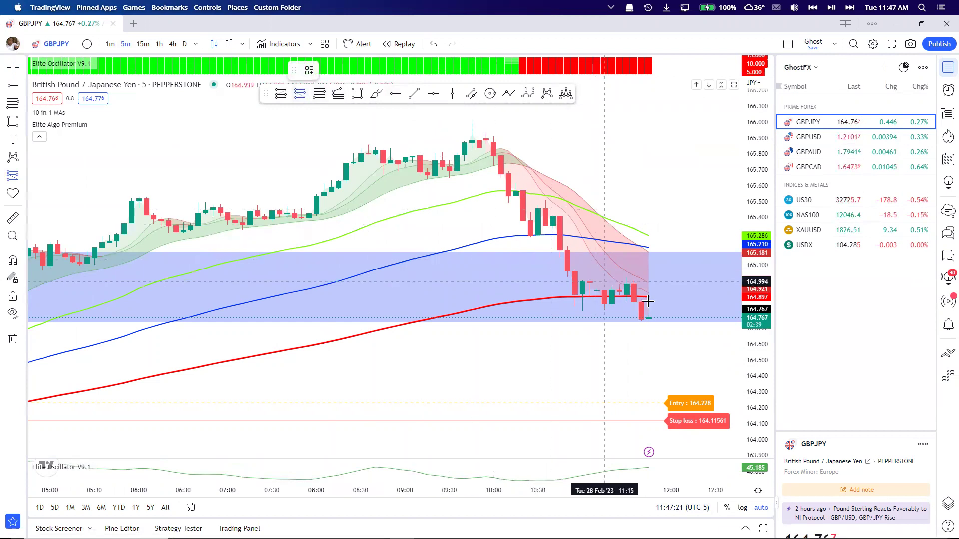
click(642, 325)
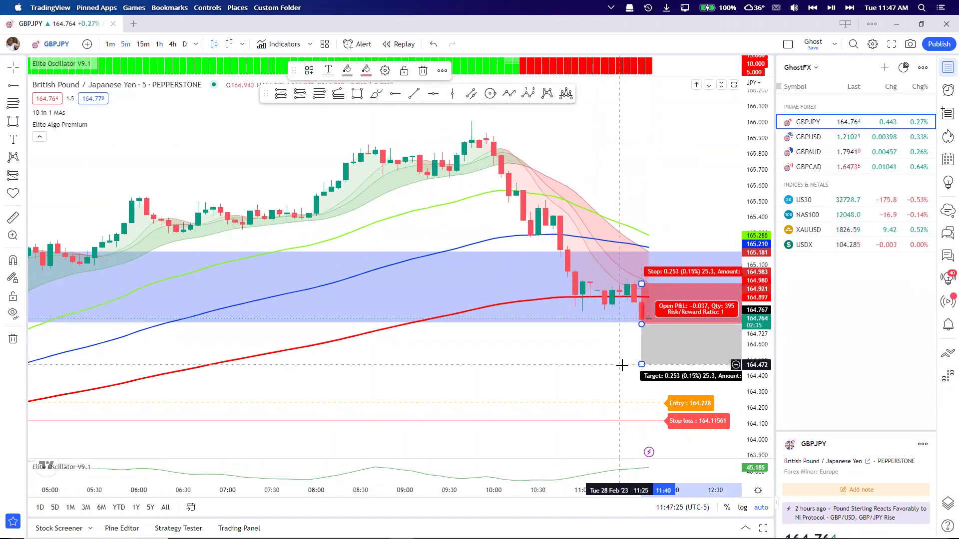
Extend the short position's target down to 164.224, about 50 pips below the entry.
drag(623, 350, 526, 275)
scroll(538, 328, down, 5)
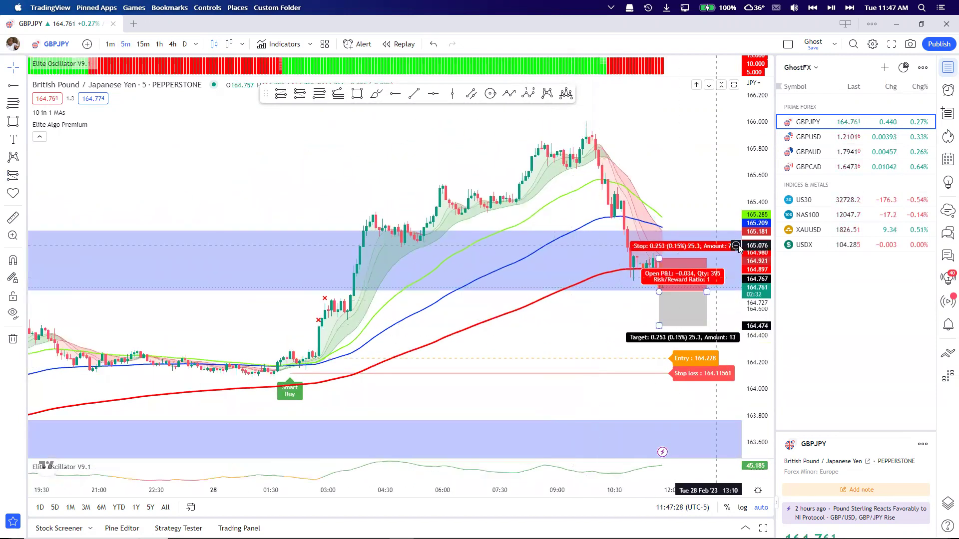
click(659, 325)
drag(659, 323, 644, 360)
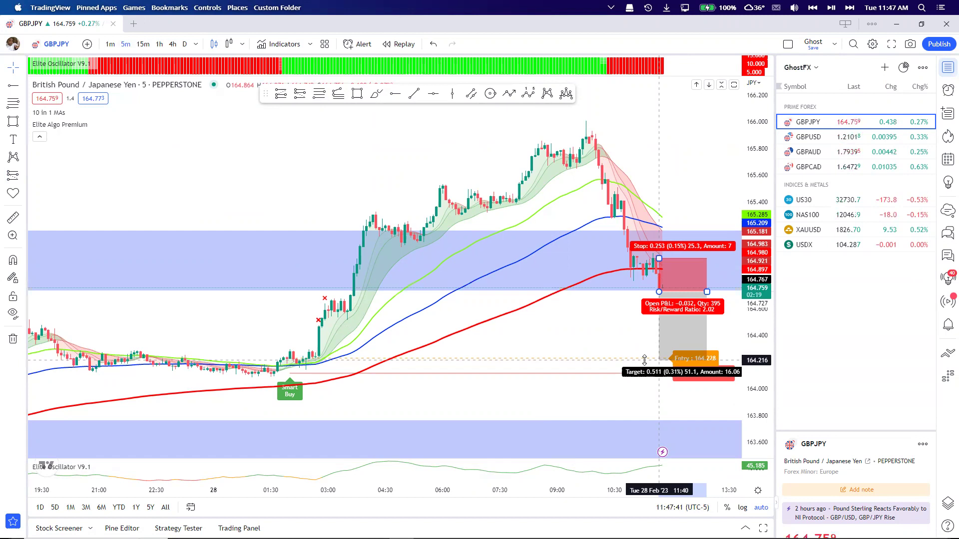
drag(644, 361, 641, 359)
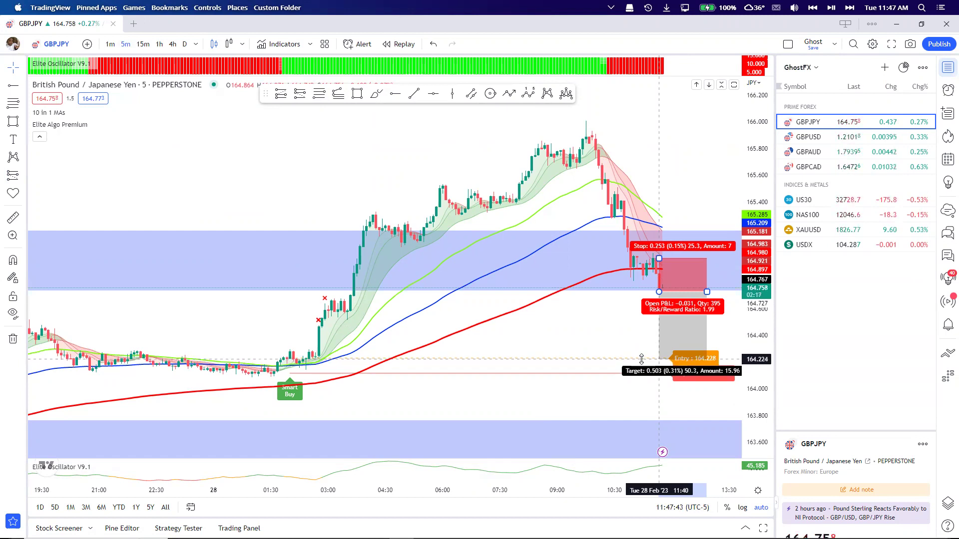
Set the short position's stop level to 250 ticks and its profit level to 500 ticks.
double_click(669, 350)
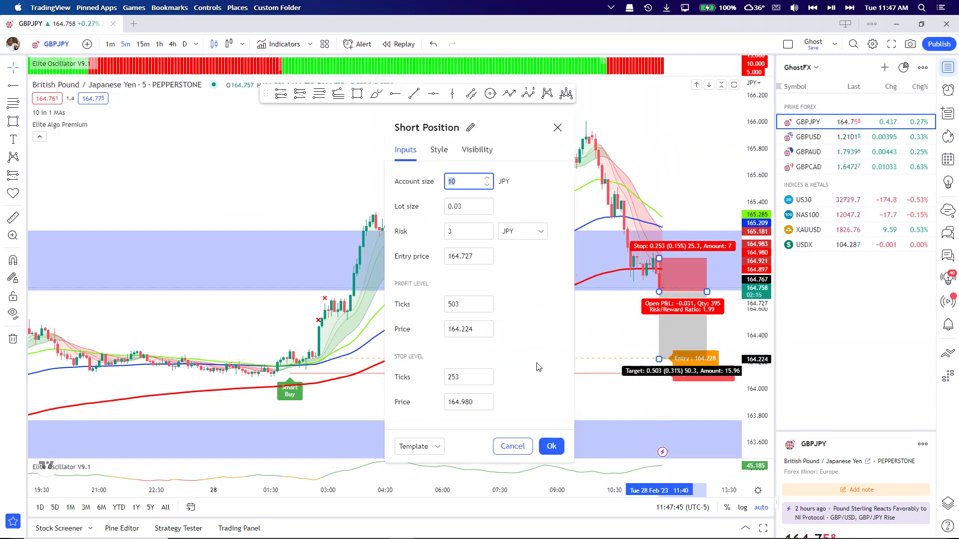
click(487, 381)
click(487, 381)
click(487, 382)
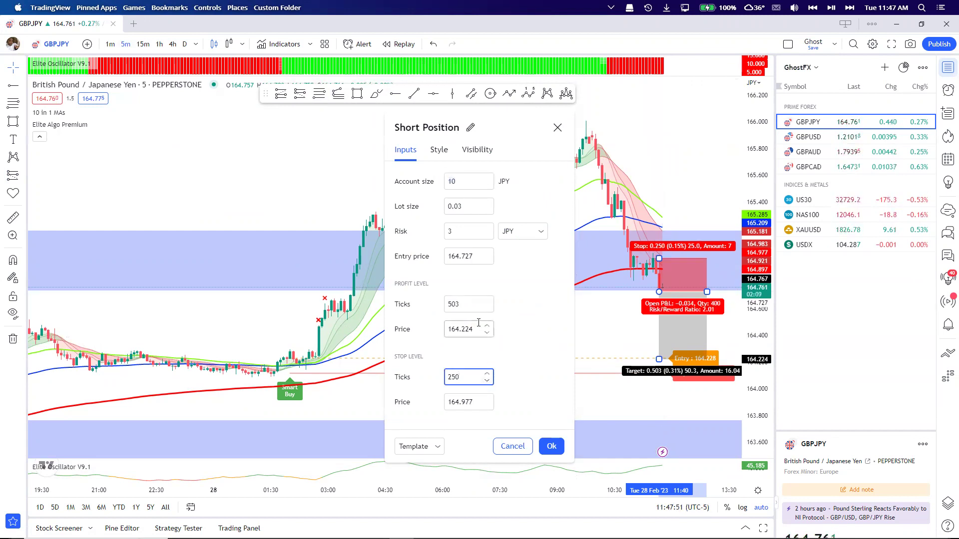
click(488, 308)
click(488, 309)
click(488, 309)
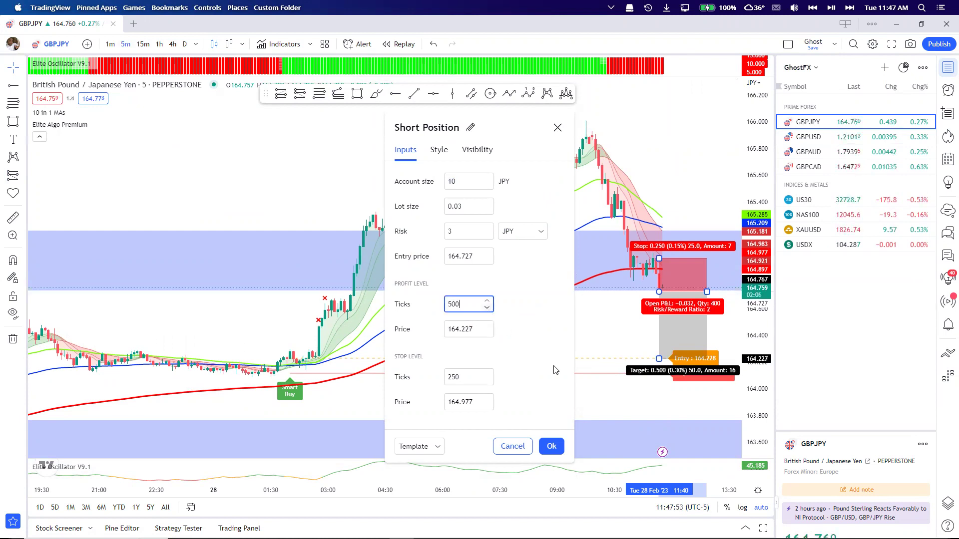
click(560, 448)
Set the chart to the 1-minute timeframe and examine the price action around the short position's entry, stop and target.
scroll(619, 349, up, 2)
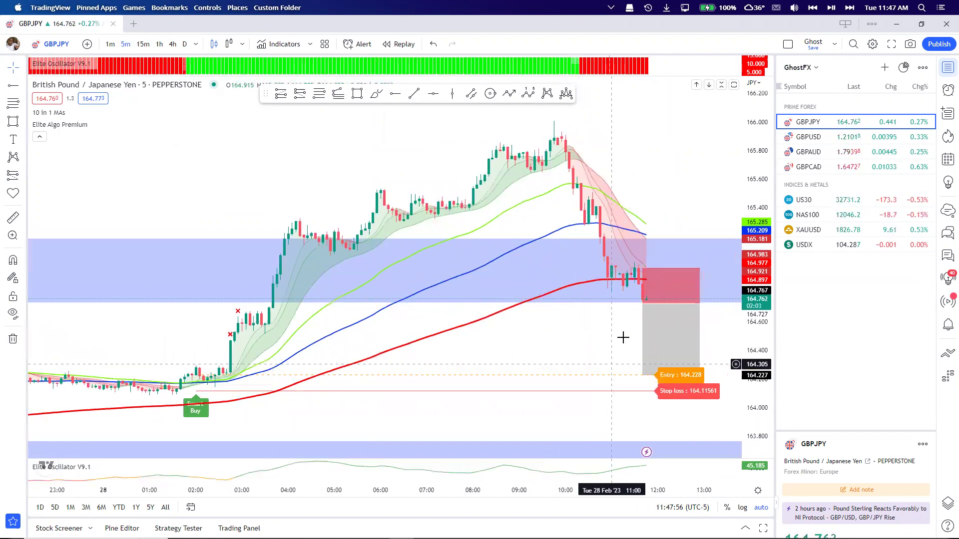
scroll(623, 338, up, 3)
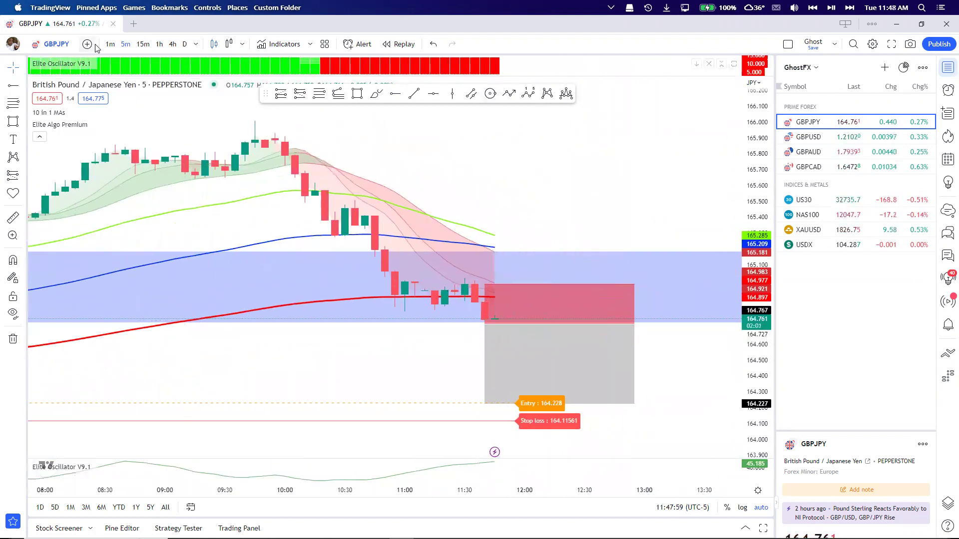
click(117, 47)
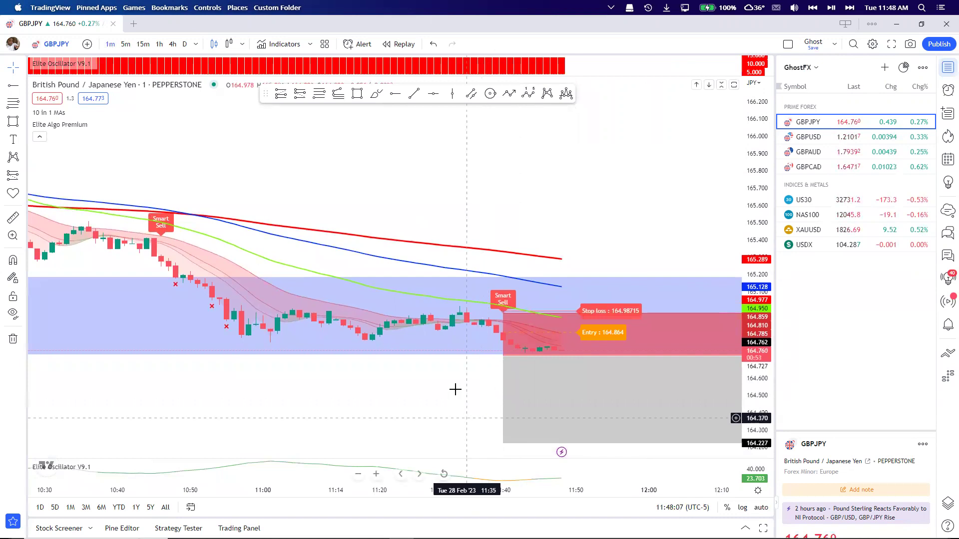
drag(455, 390, 406, 299)
drag(732, 271, 712, 193)
drag(375, 316, 397, 346)
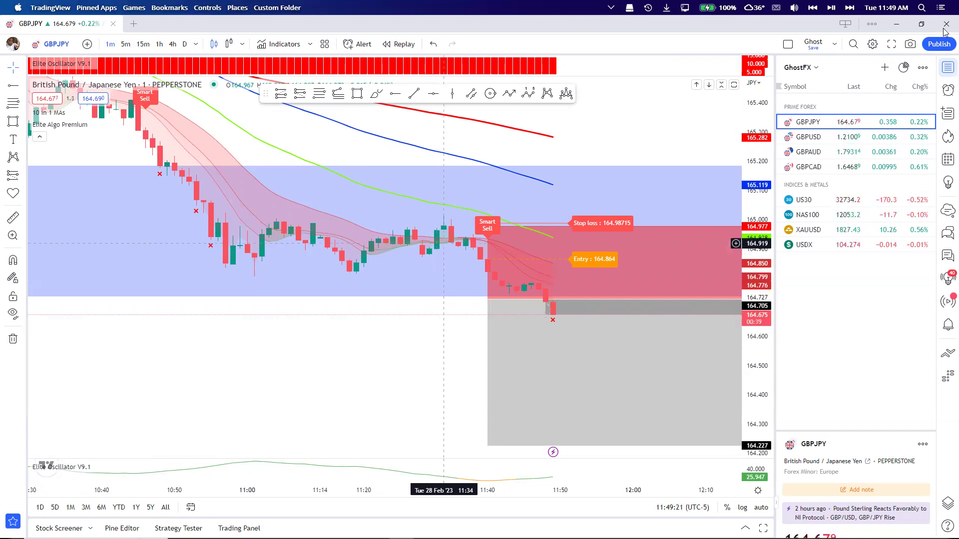
click(522, 393)
scroll(522, 393, down, 2)
scroll(523, 393, down, 2)
drag(497, 387, 305, 298)
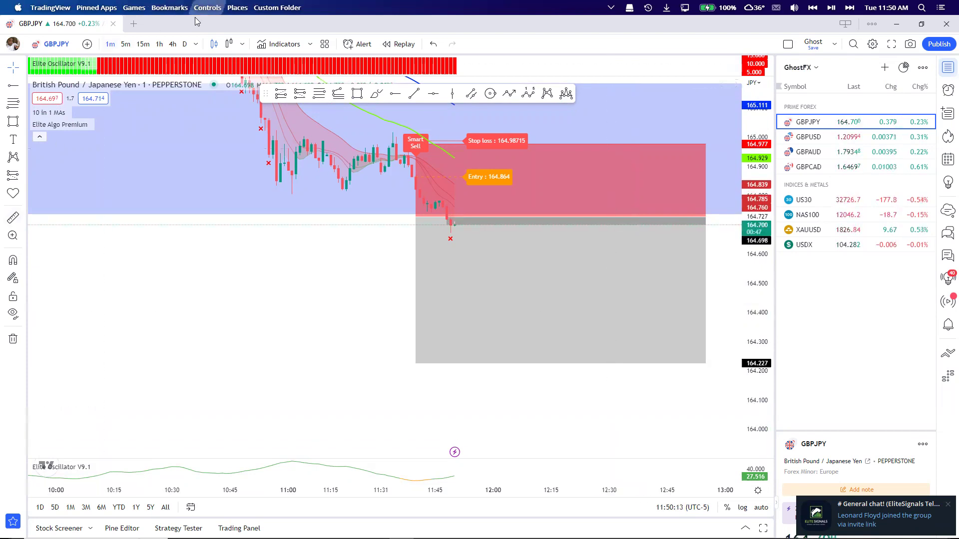
Return the chart to the 5-minute timeframe and review the short position against the surrounding zones.
click(126, 44)
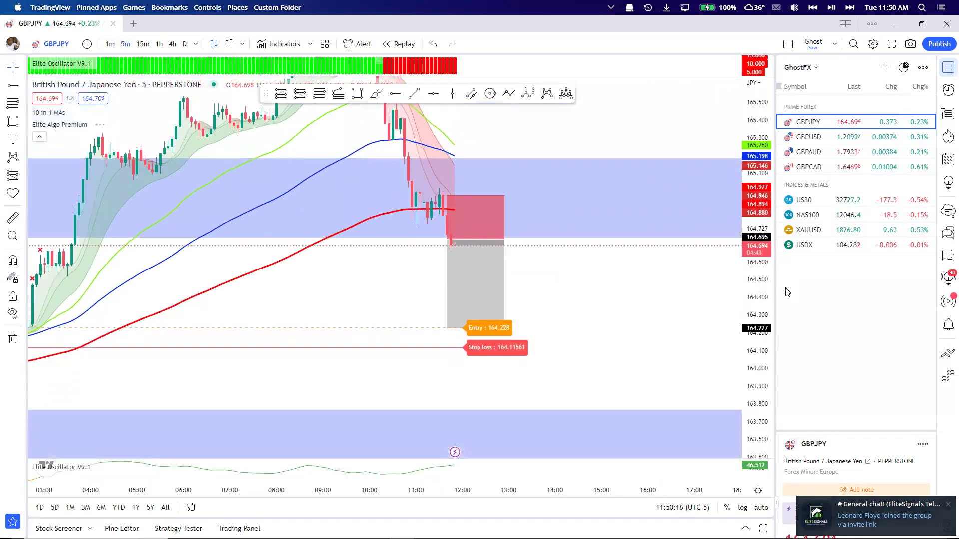
scroll(692, 324, down, 2)
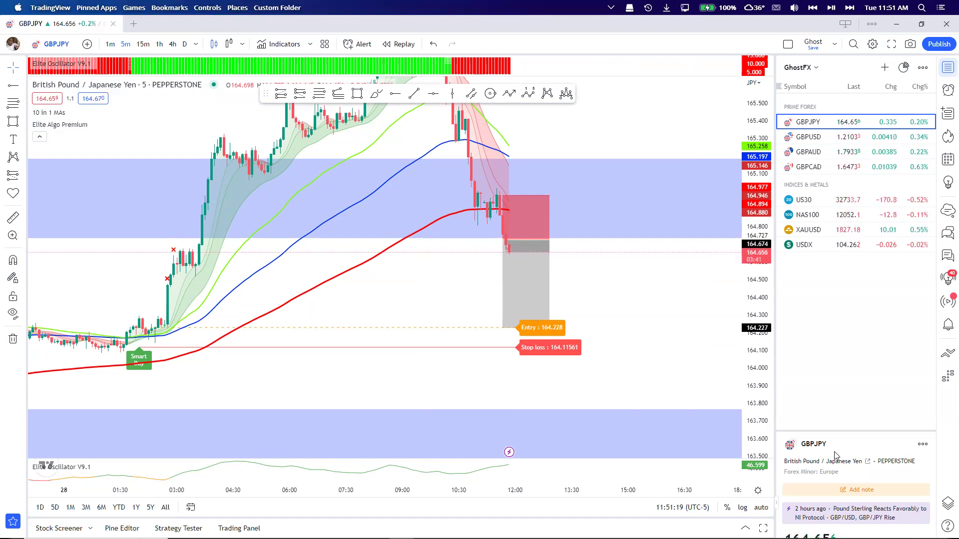
mouse_move(835, 537)
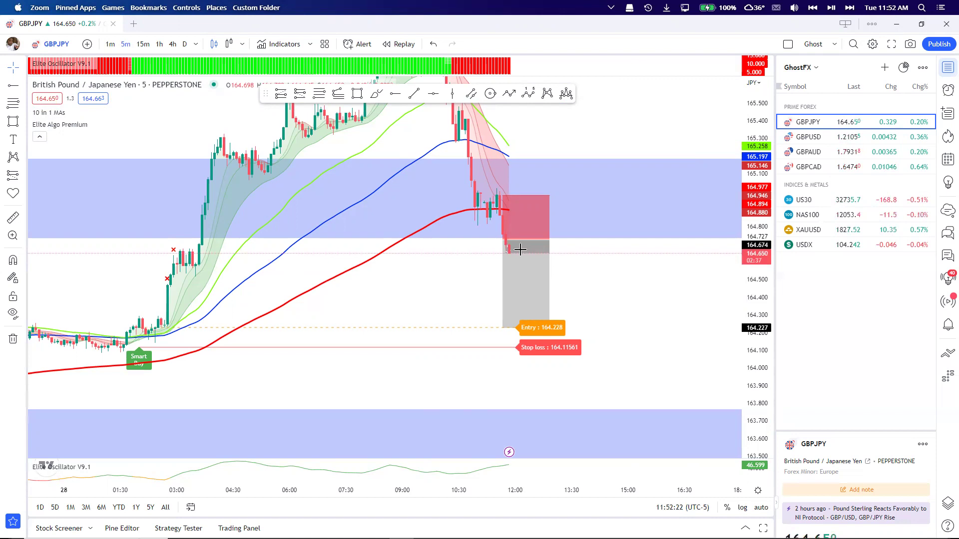
scroll(399, 172, down, 4)
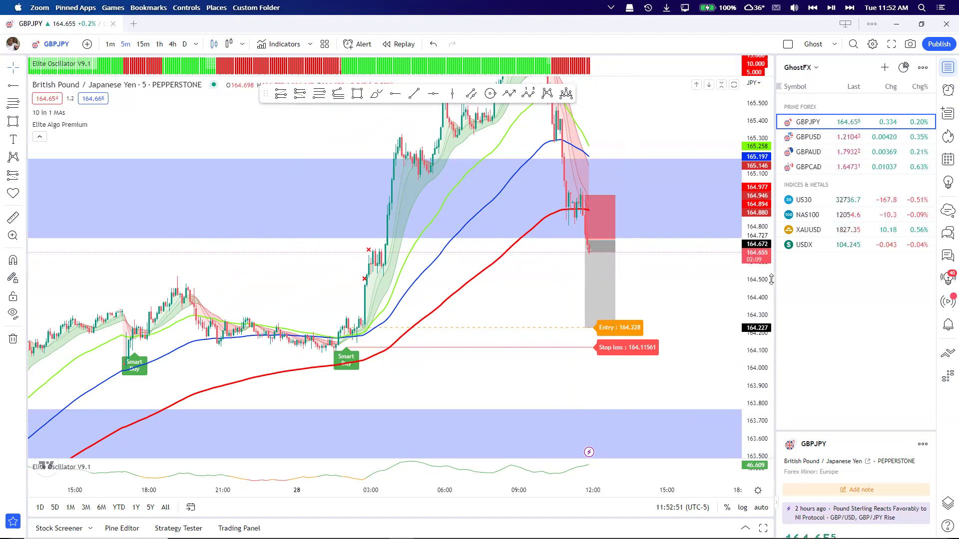
drag(750, 244, 761, 351)
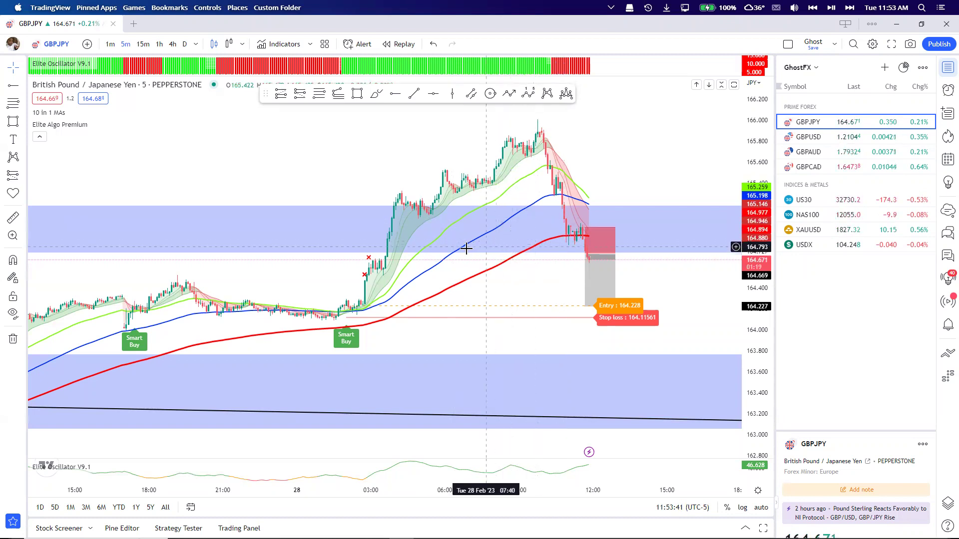
Set the chart back to 1 minute and inspect the latest candles inside the short position up close.
click(110, 44)
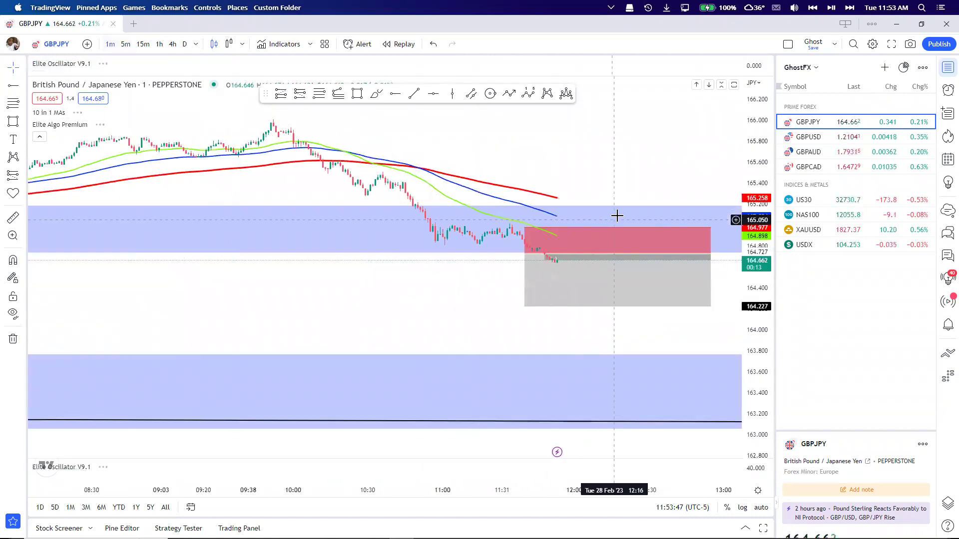
scroll(619, 217, up, 3)
drag(749, 189, 757, 85)
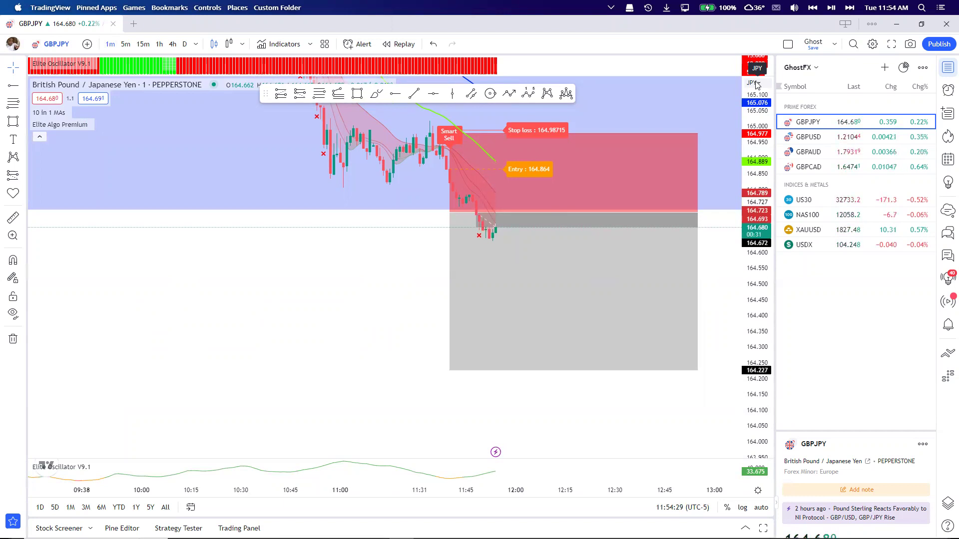
click(600, 194)
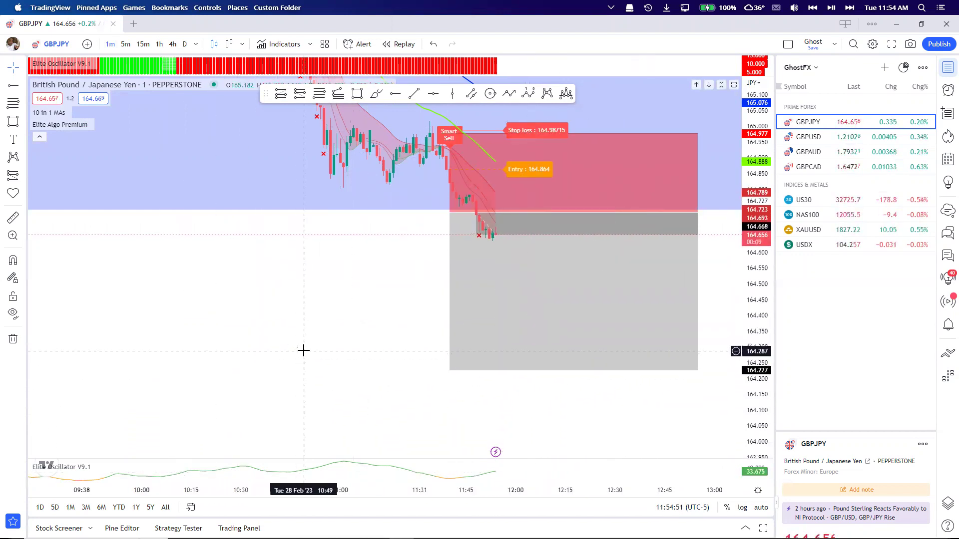
scroll(294, 350, up, 2)
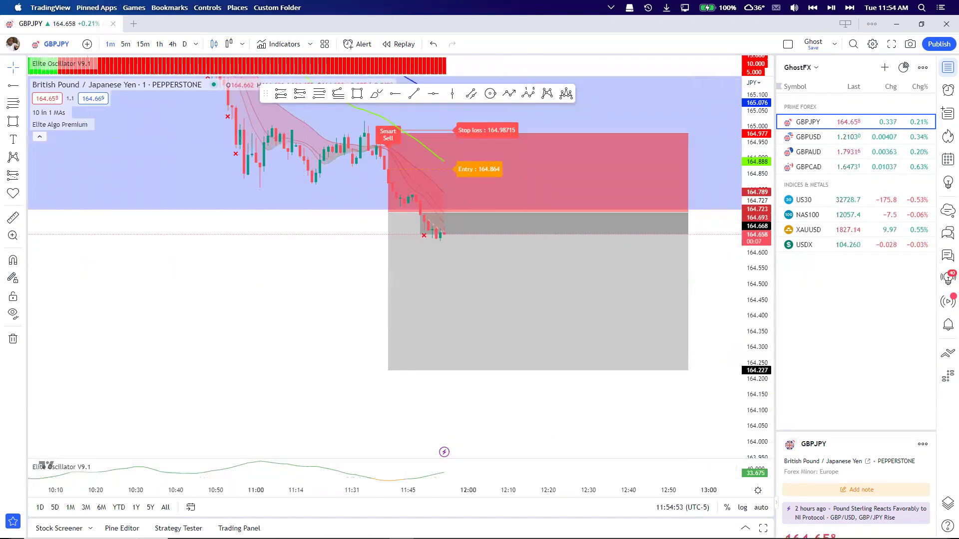
Switch to Chrome, open the Forex Factory tab and advance its economic calendar to Feb 28.
mouse_move(220, 537)
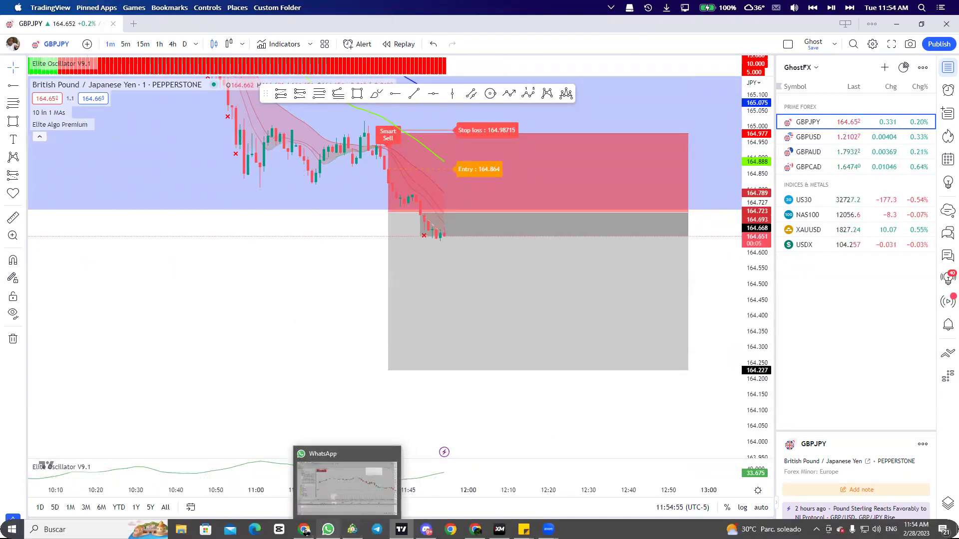
click(305, 531)
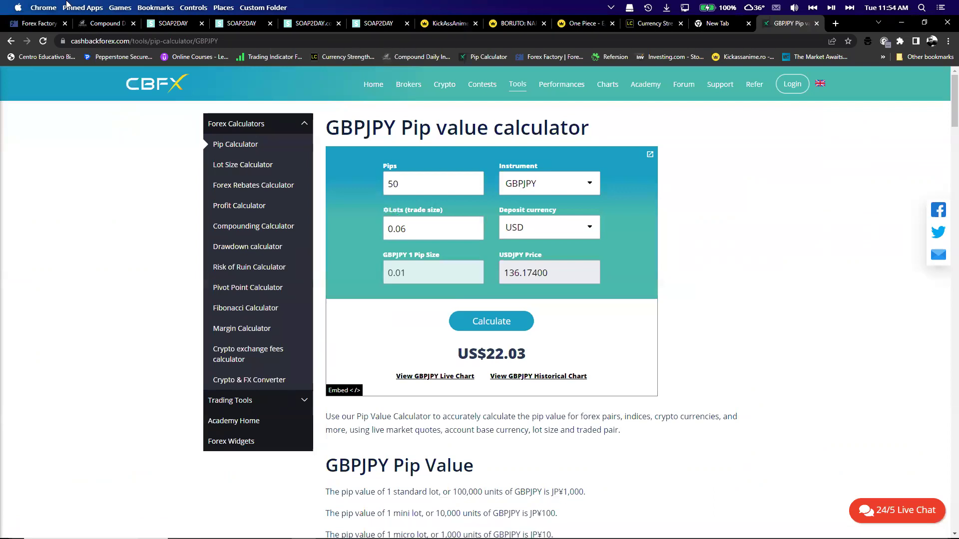
click(27, 26)
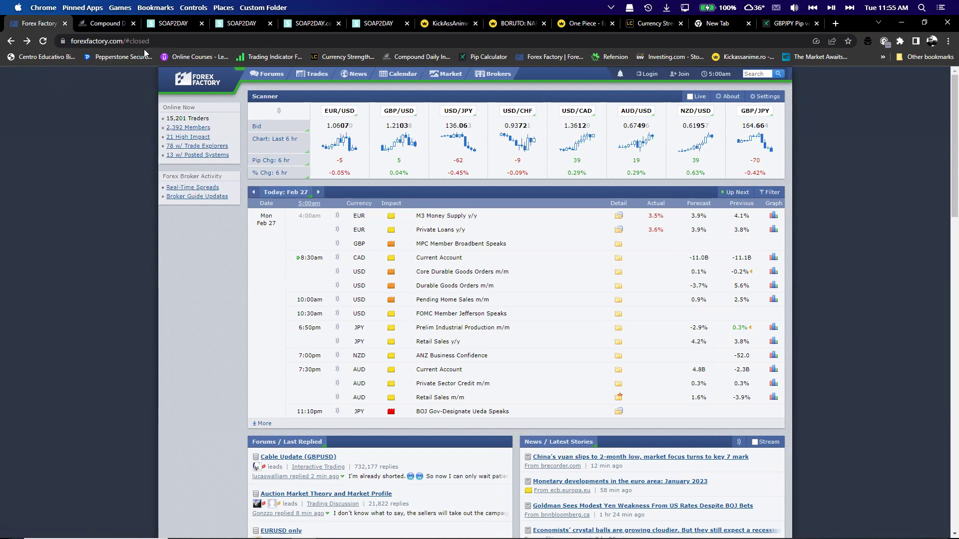
click(318, 193)
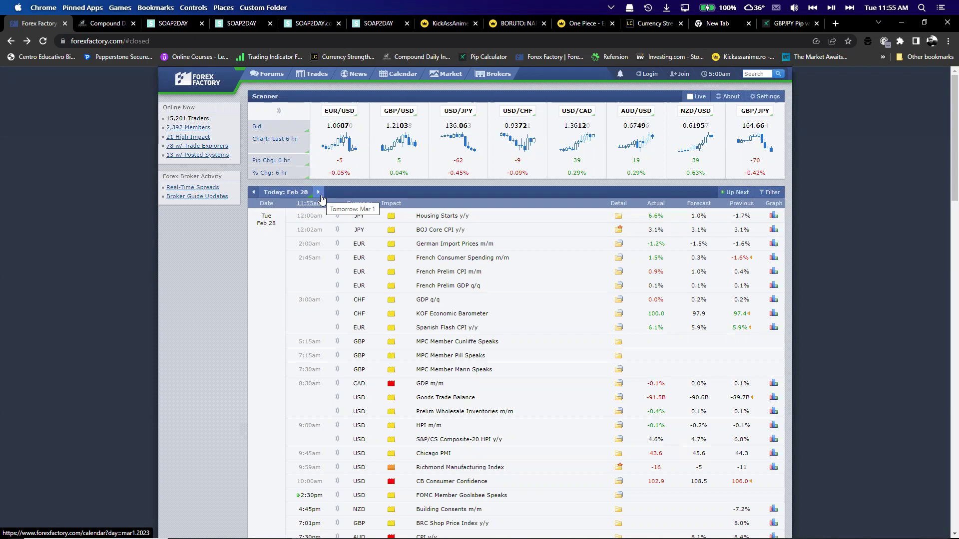
Review the Feb 28 calendar events, advance the calendar to Mar 1 and check that day's high-impact events.
scroll(321, 198, down, 4)
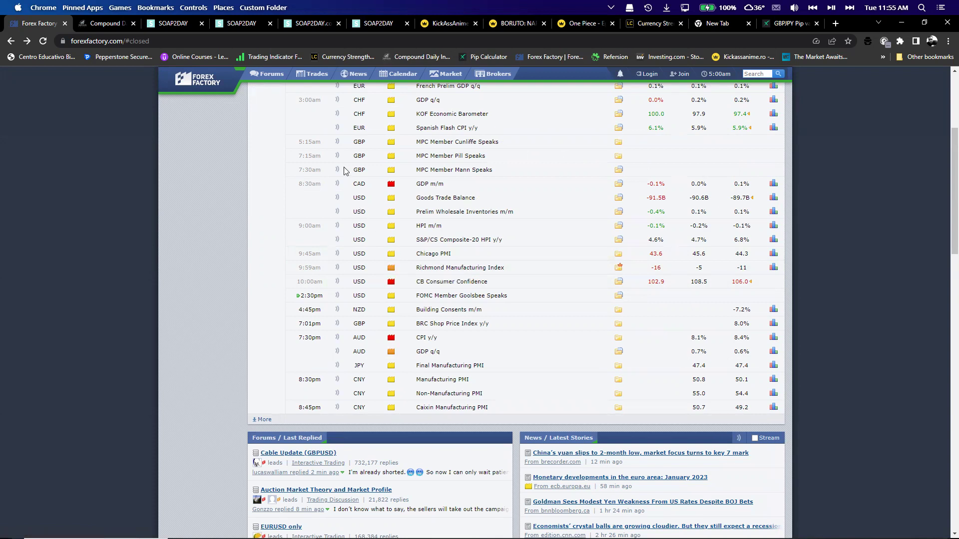
scroll(345, 170, up, 2)
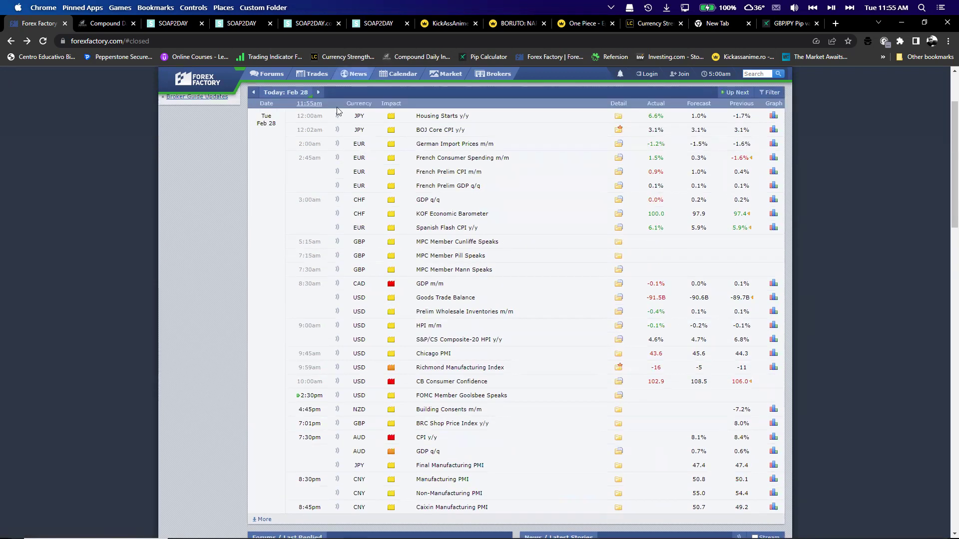
click(337, 107)
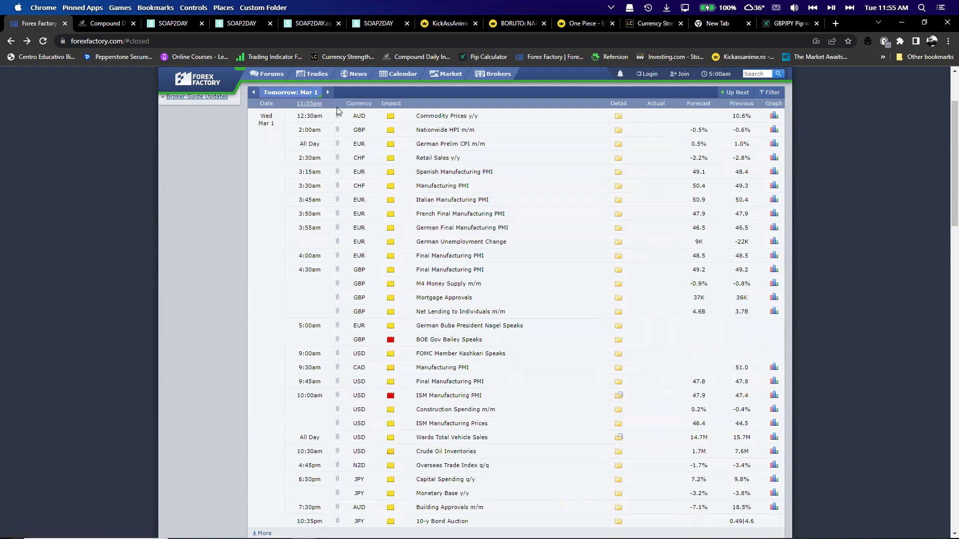
scroll(381, 167, down, 1)
scroll(390, 176, up, 2)
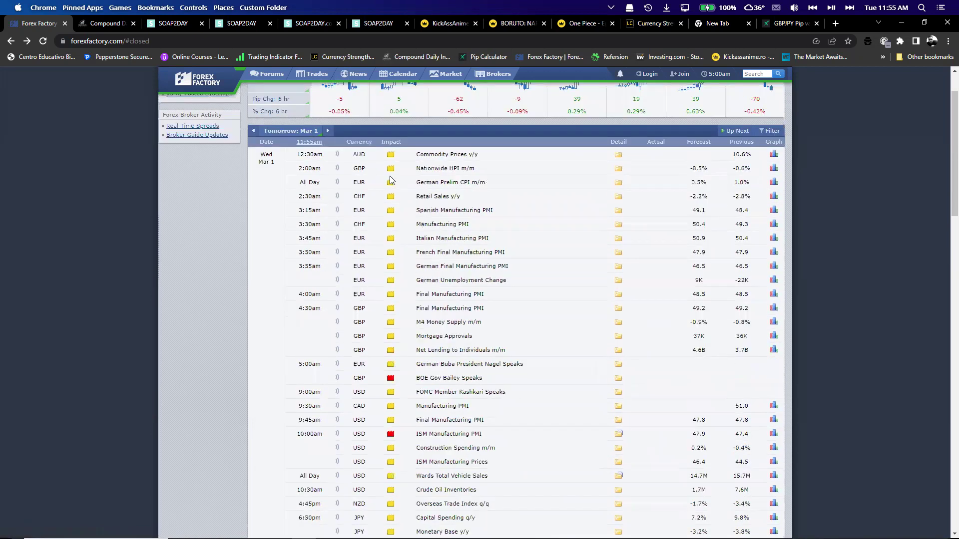
scroll(440, 394, down, 2)
scroll(389, 414, up, 2)
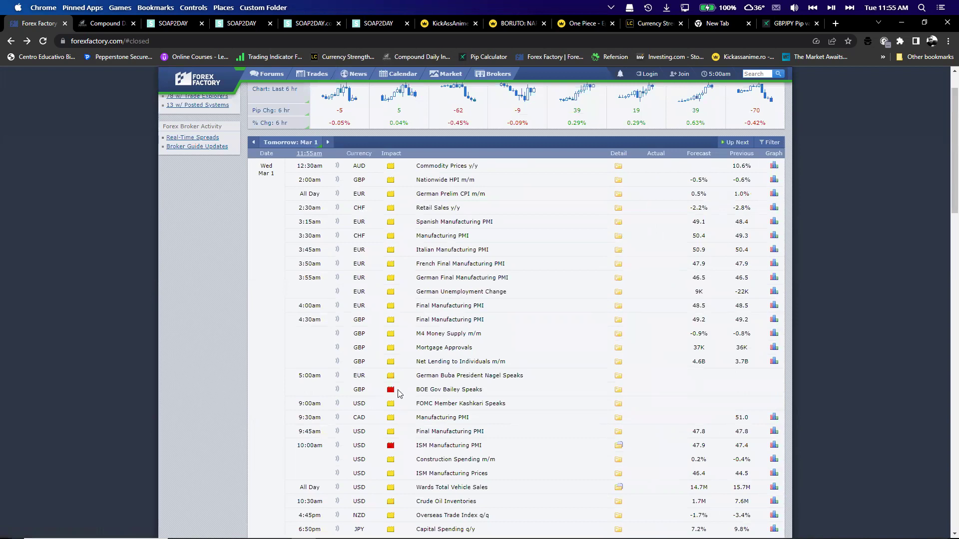
mouse_move(389, 449)
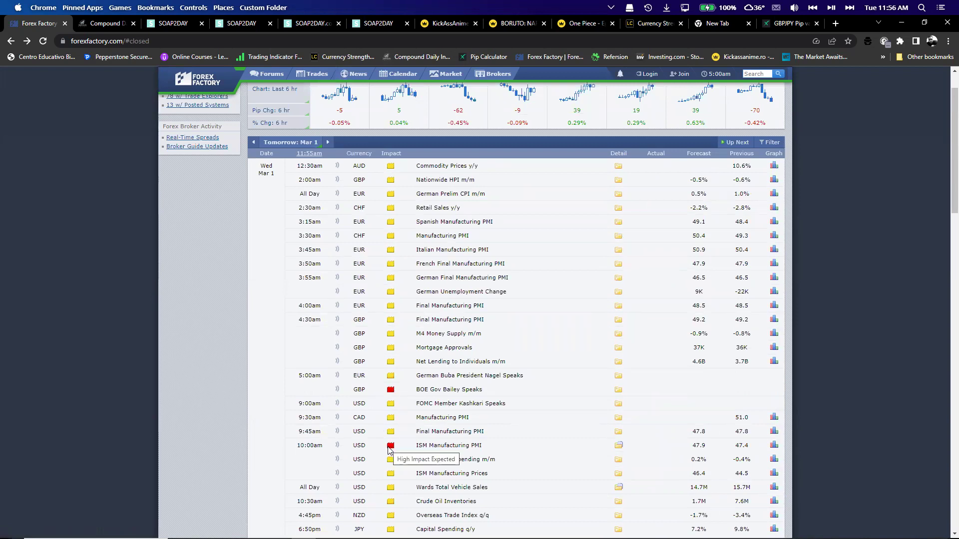
Return the calendar to Feb 28 and review the releases still scheduled for the day.
click(254, 143)
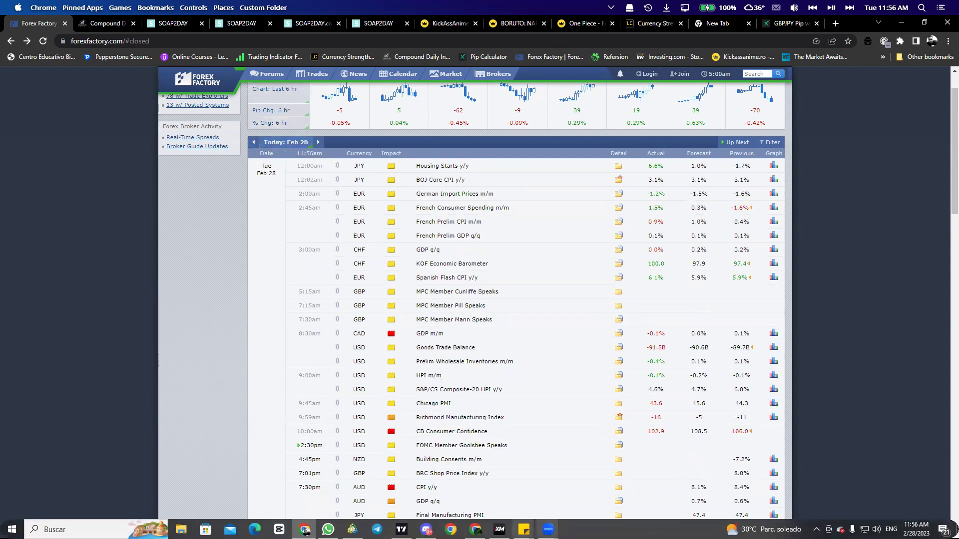
mouse_move(402, 529)
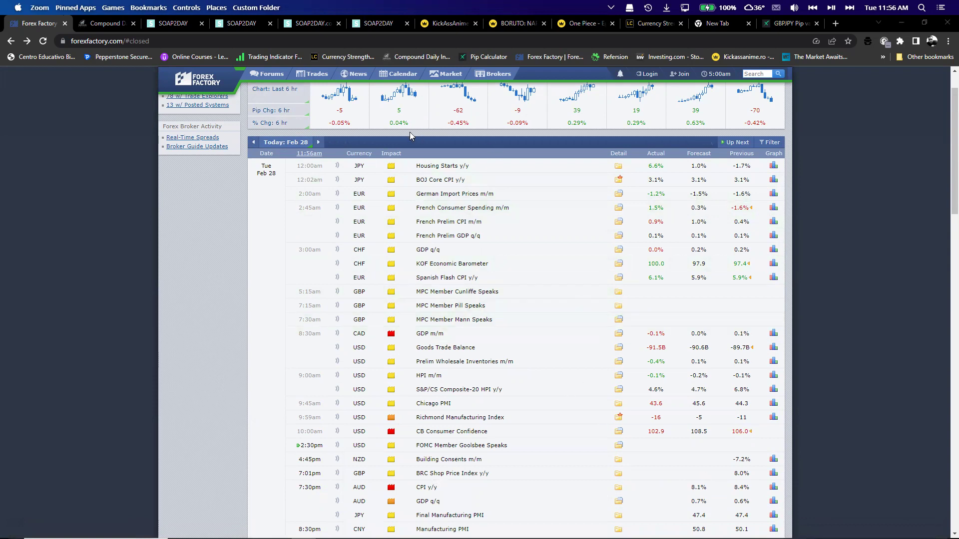
scroll(369, 230, up, 1)
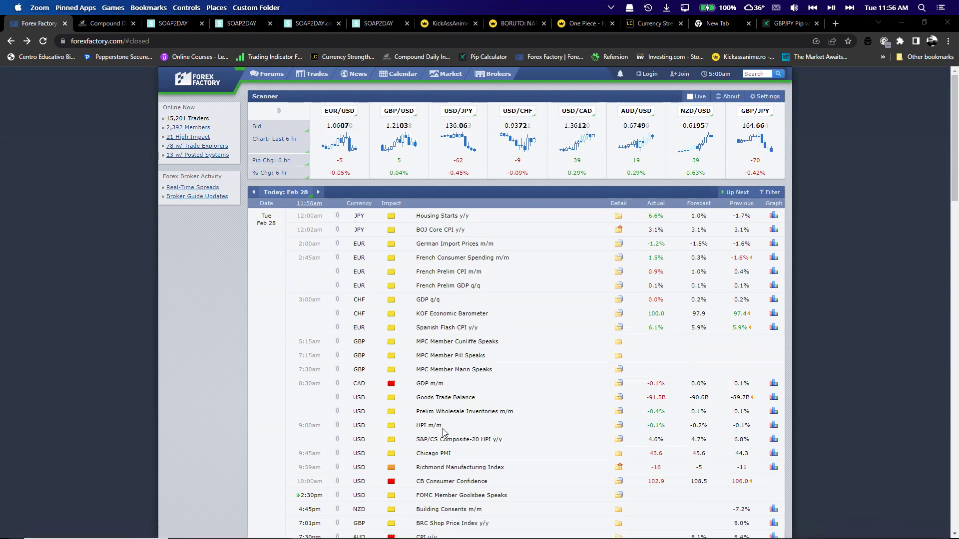
scroll(446, 435, down, 1)
scroll(419, 502, down, 1)
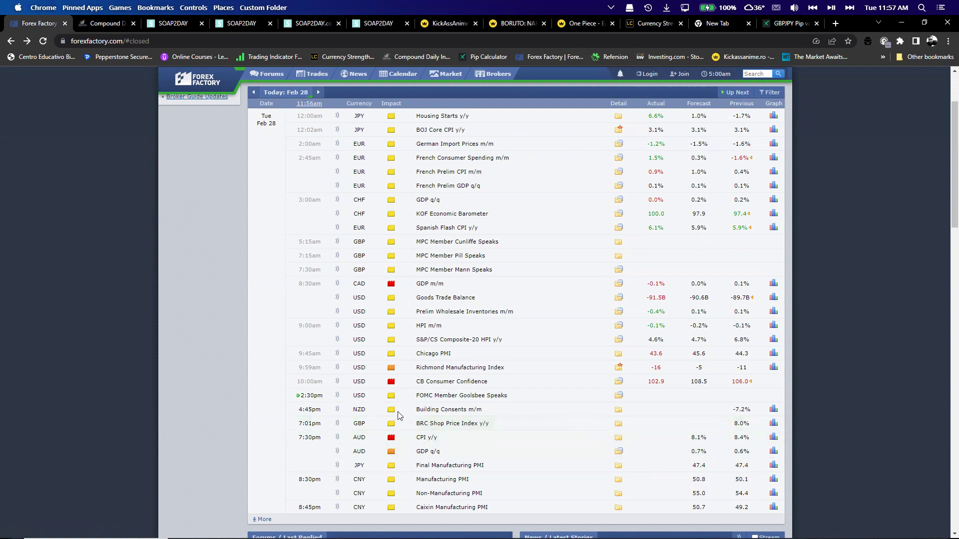
Switch to TradingView and examine the 1-minute GBPJPY price action leading into the short position over a wider time range.
mouse_move(479, 538)
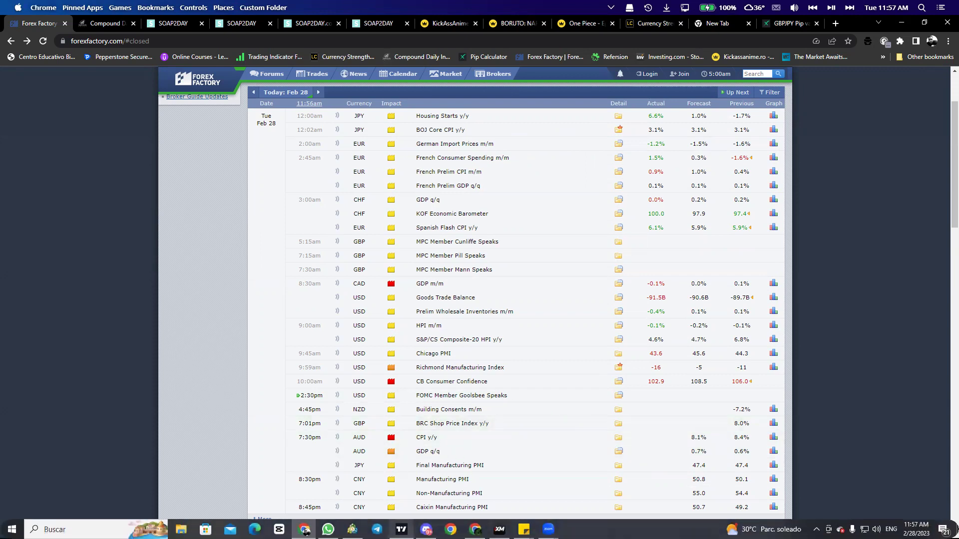
click(402, 529)
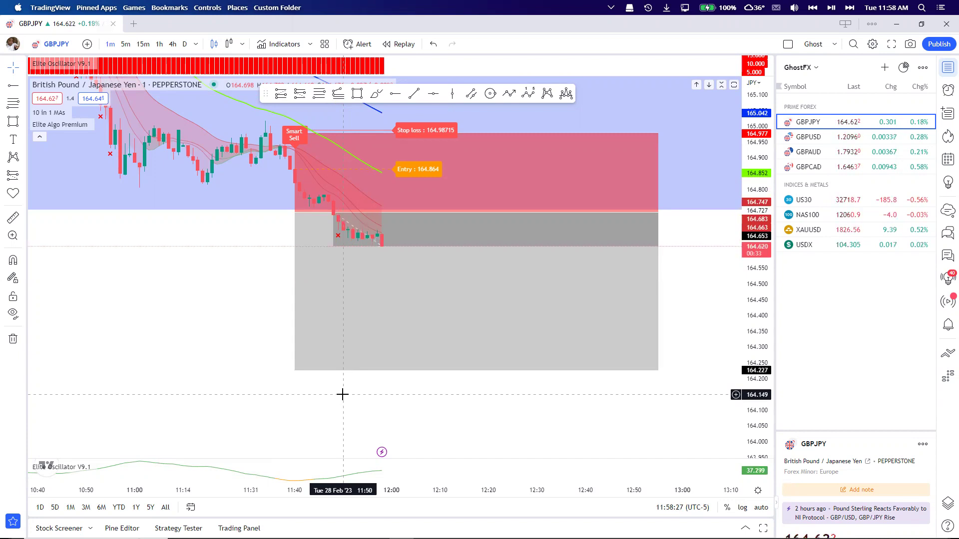
mouse_move(402, 534)
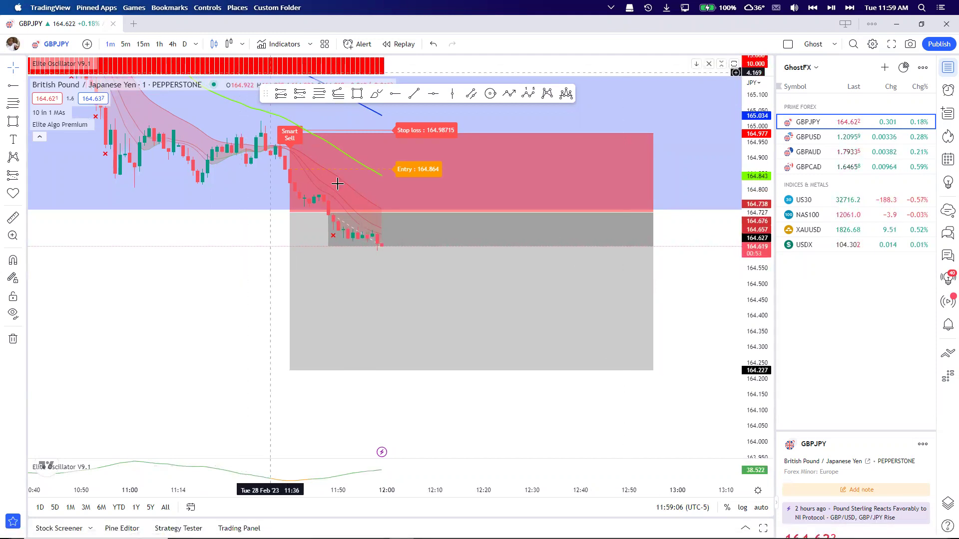
scroll(381, 304, down, 3)
scroll(456, 325, down, 5)
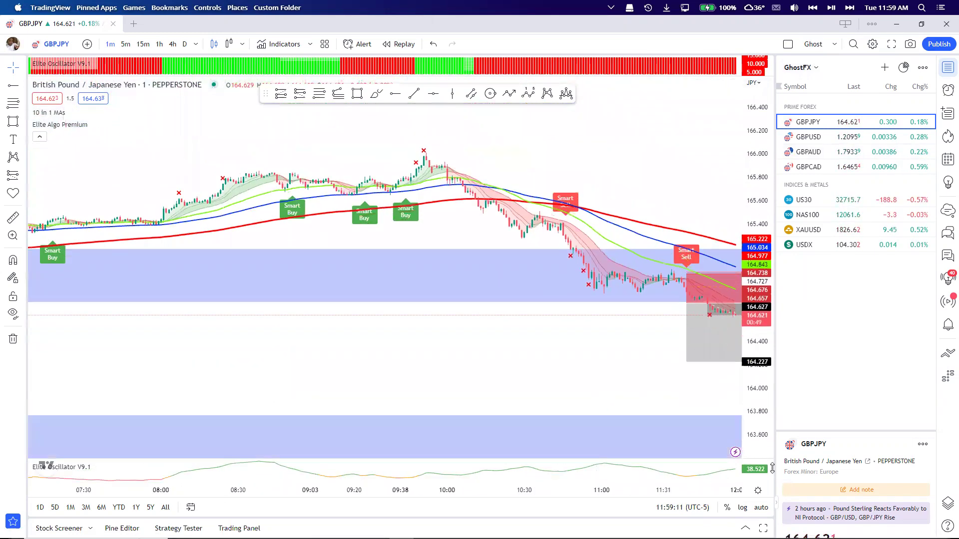
drag(743, 434, 748, 46)
scroll(557, 248, down, 3)
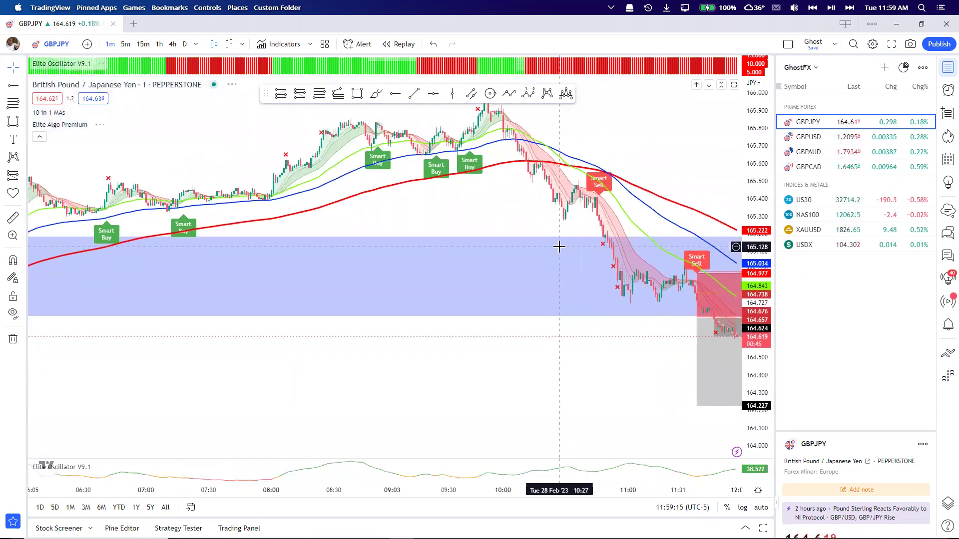
scroll(560, 249, down, 2)
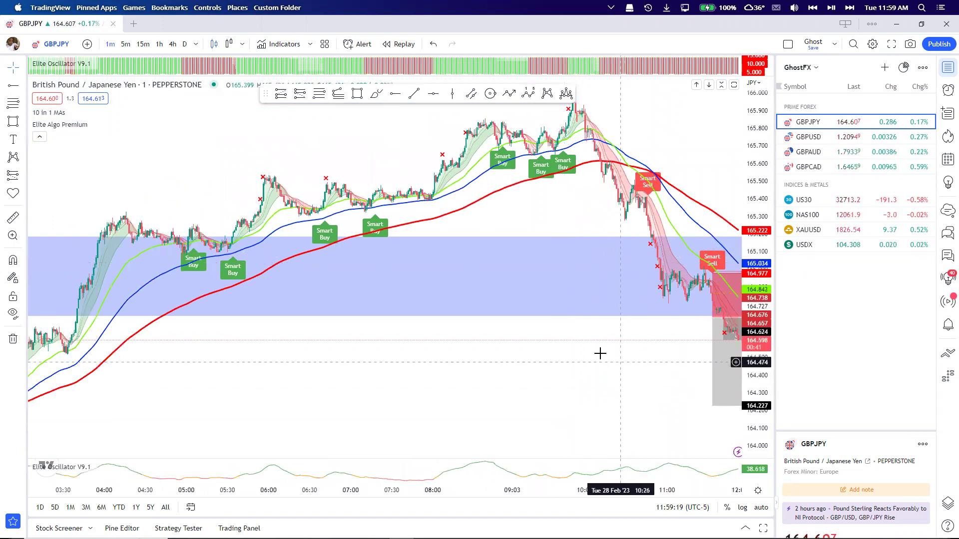
scroll(600, 353, down, 1)
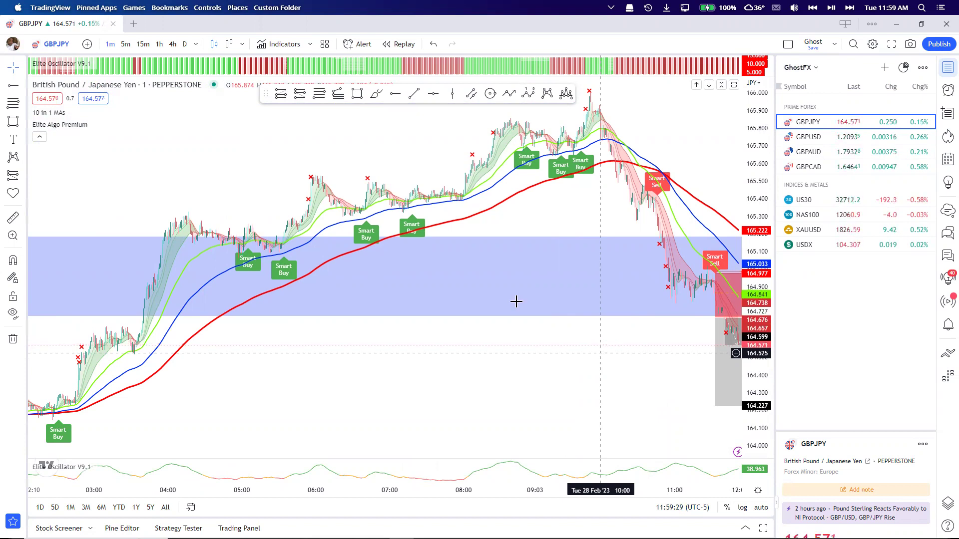
Check the short position on the 5-minute and 15-minute timeframes, and hide the Elite Algo Premium indicator.
click(124, 44)
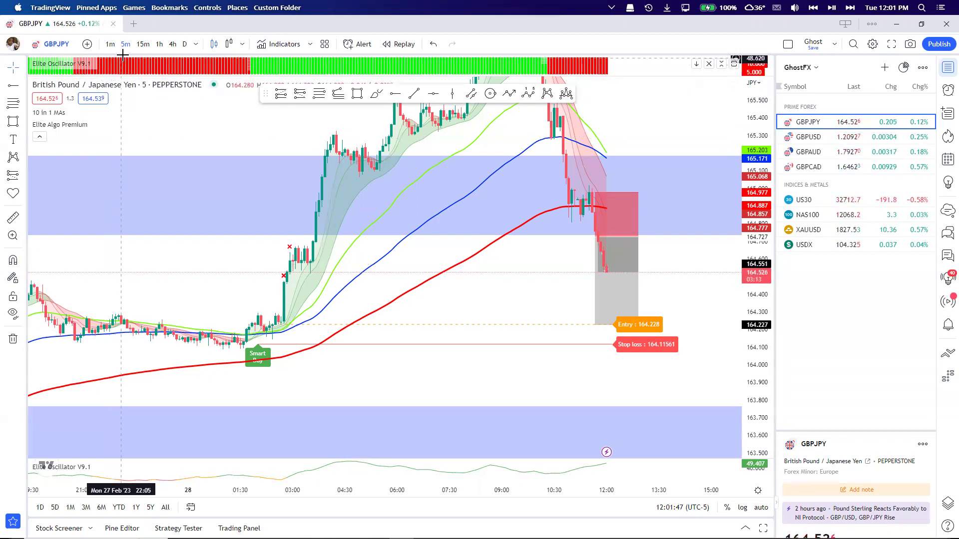
click(137, 46)
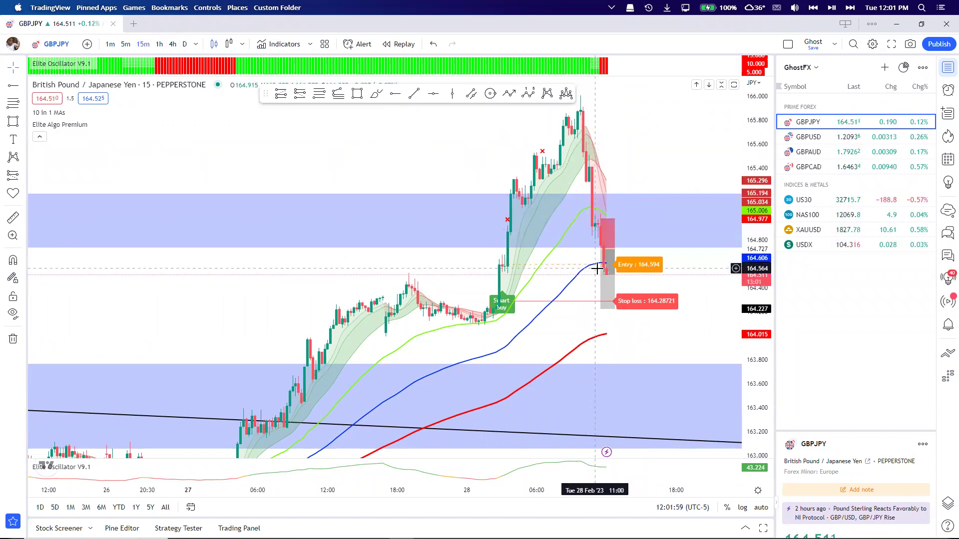
mouse_move(604, 275)
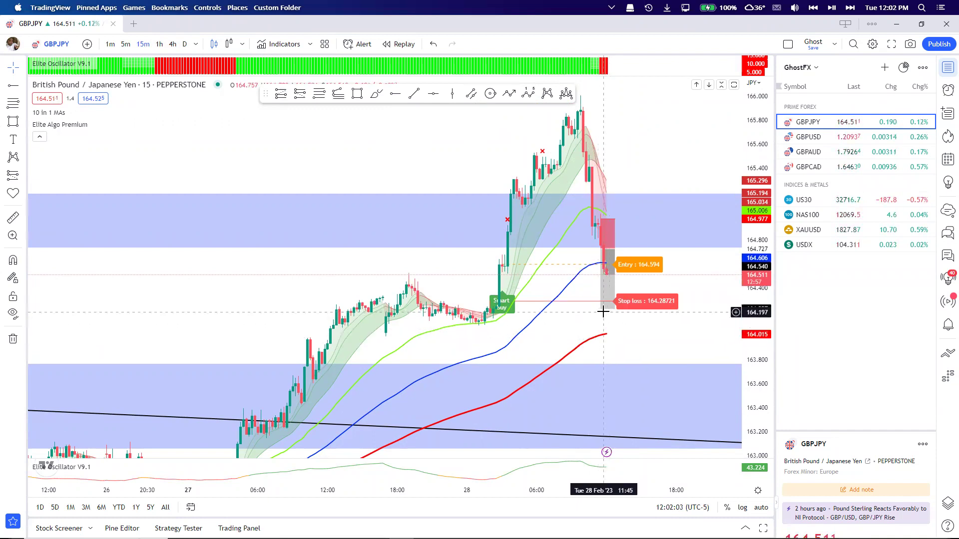
mouse_move(601, 311)
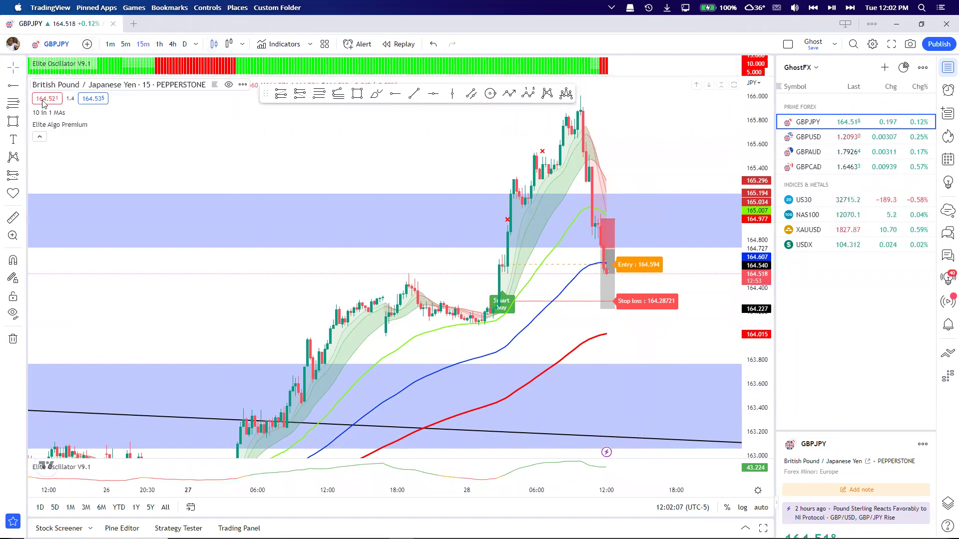
click(97, 124)
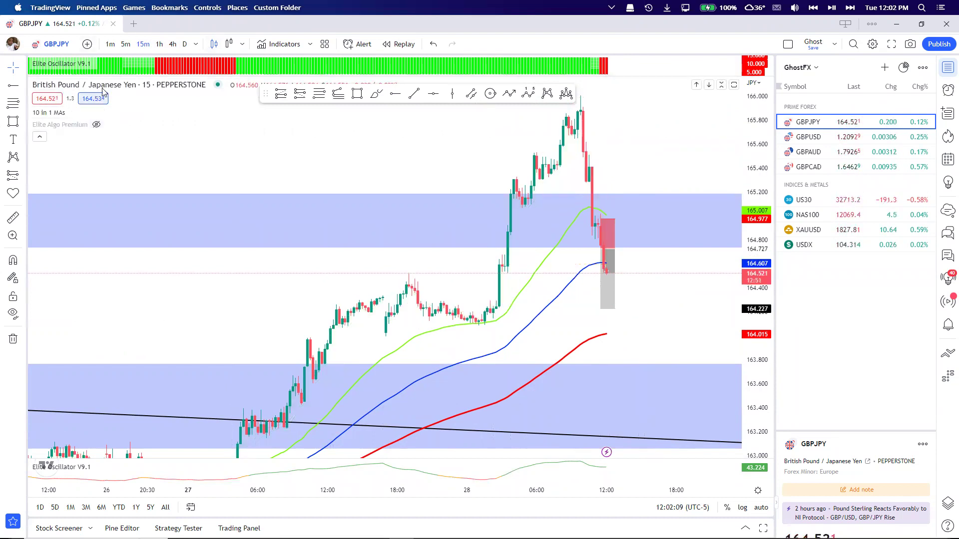
Set the chart to the 1-hour timeframe and examine the latest candles around the short position, zones and moving averages.
click(159, 44)
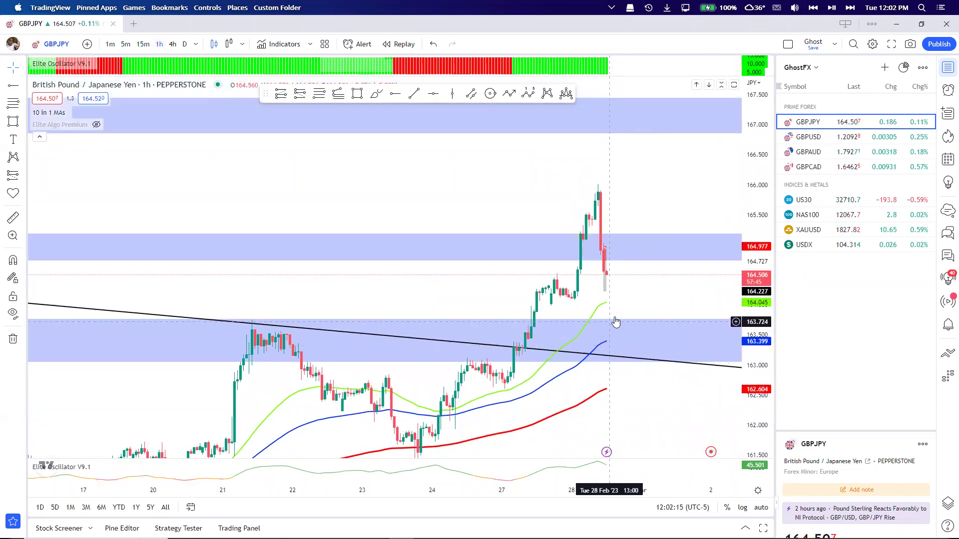
scroll(630, 328, up, 1)
scroll(630, 328, up, 1)
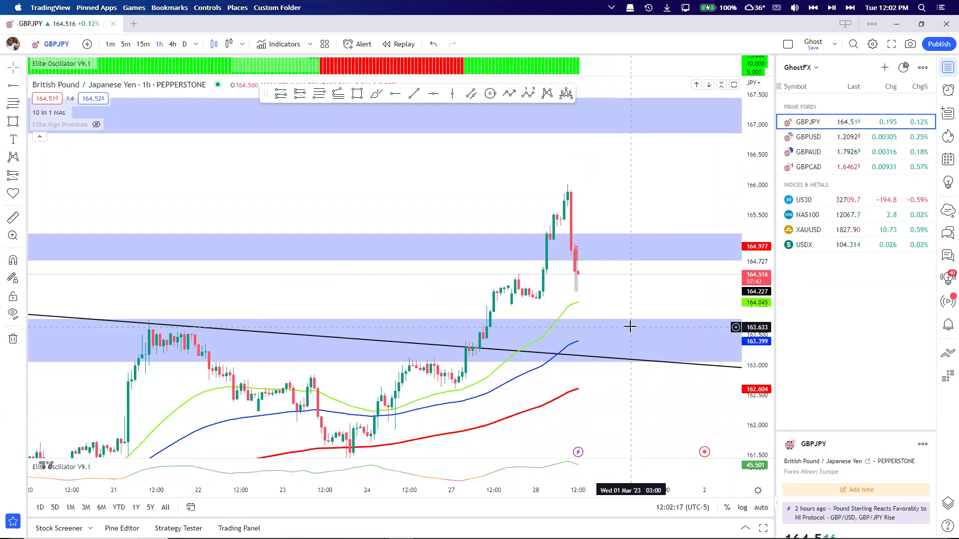
scroll(630, 326, up, 3)
scroll(630, 325, up, 1)
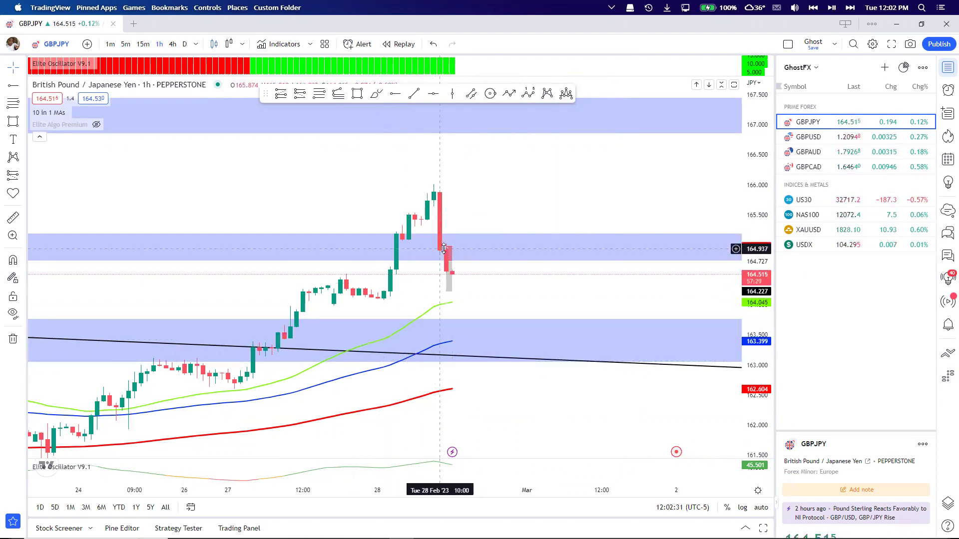
mouse_move(448, 259)
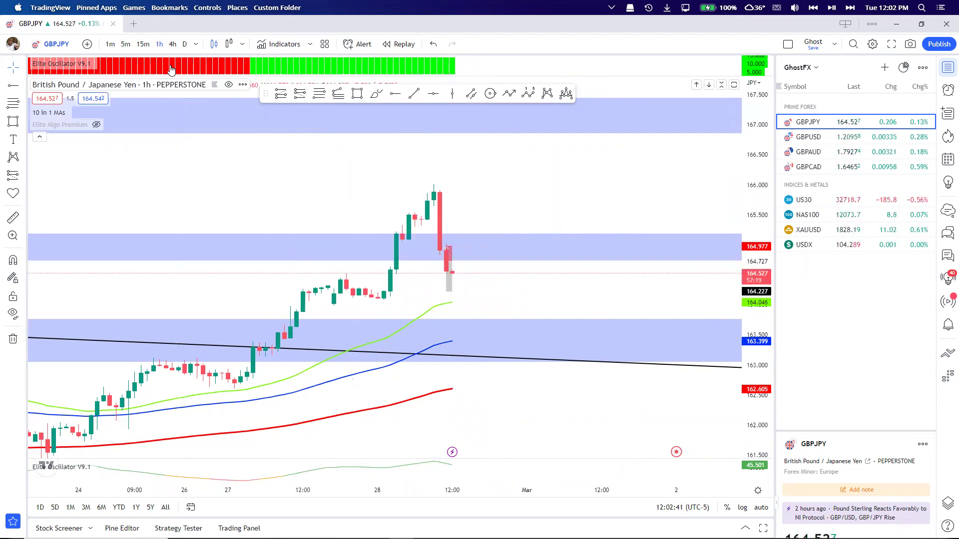
Step the chart down through 15 minutes to the 5-minute timeframe and follow price within the short position.
click(143, 44)
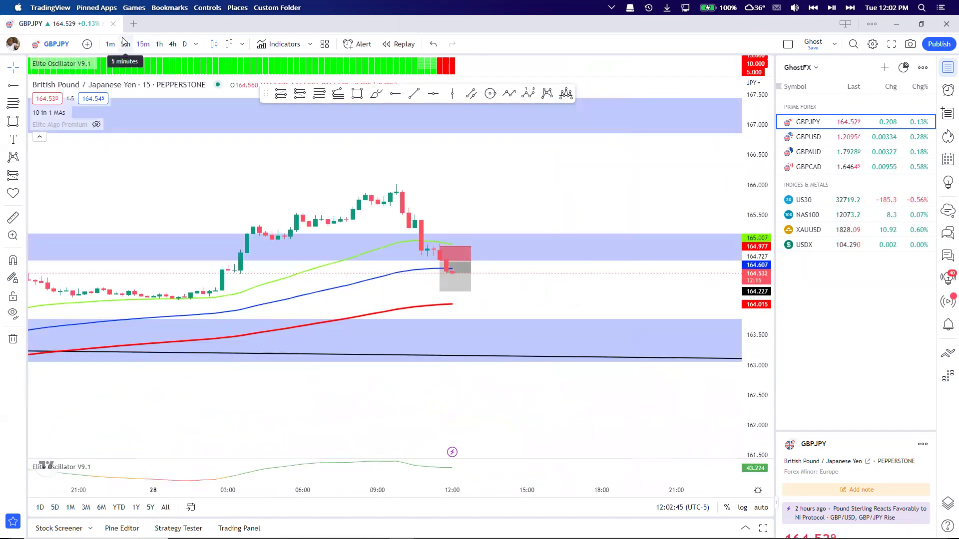
click(126, 44)
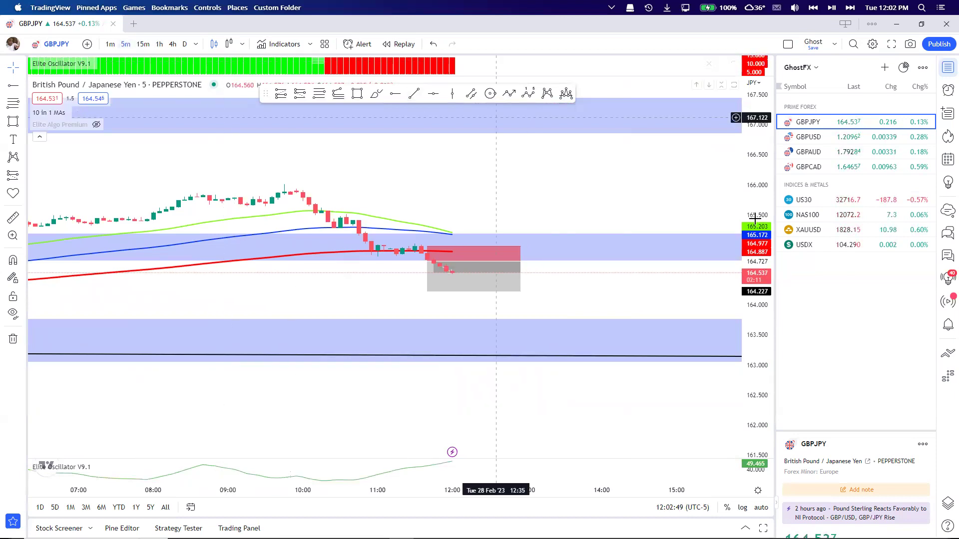
scroll(649, 309, up, 3)
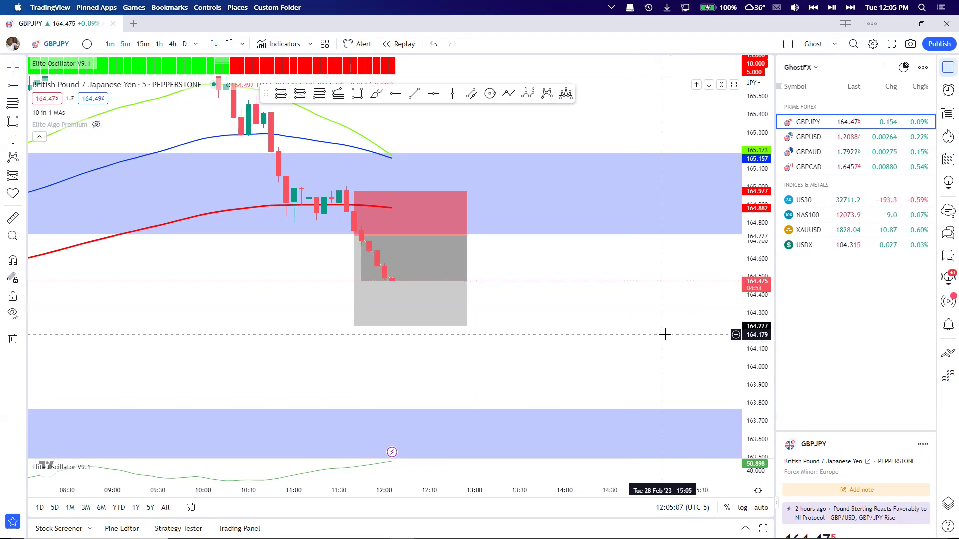
scroll(663, 334, down, 1)
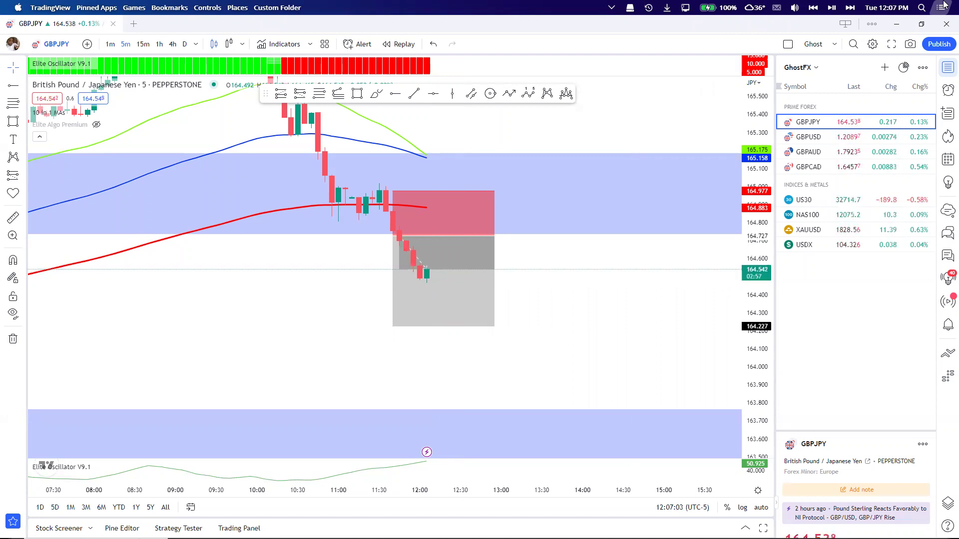
Close the TradingView window and open the taskbar's context menu.
click(946, 24)
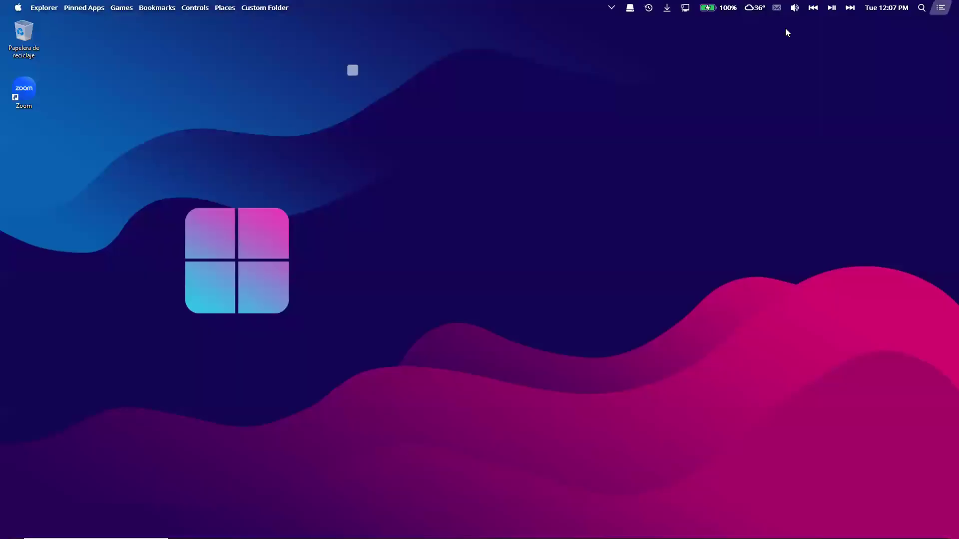
right_click(781, 529)
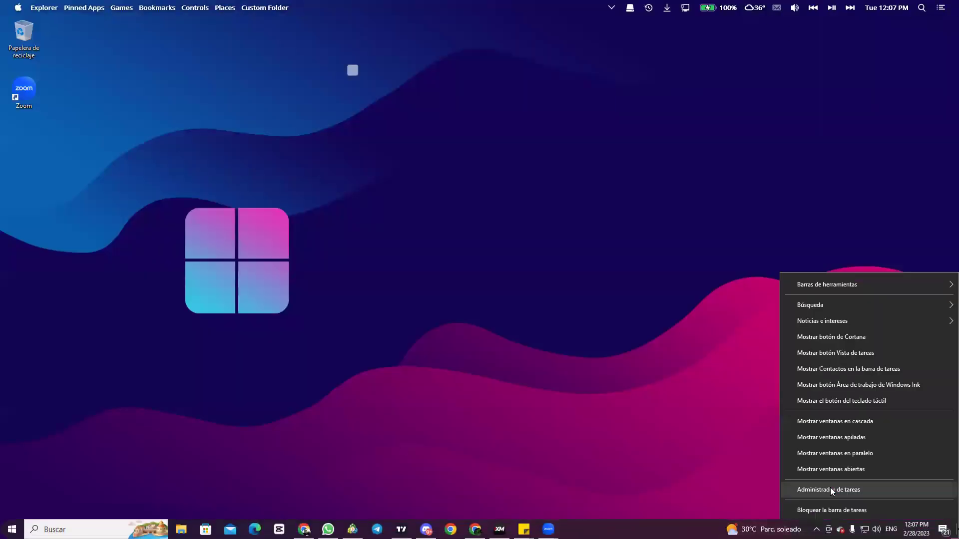